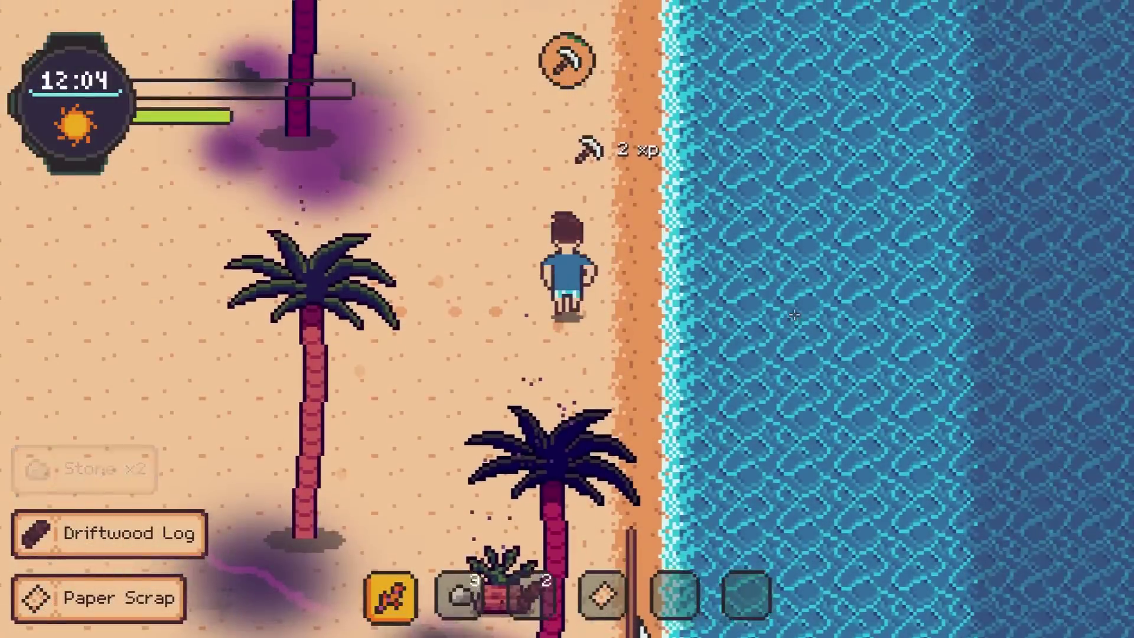
# - Walk up the beach to the Bait shop workbench, craft a Stone Axe, then head back down
pyautogui.press('w')
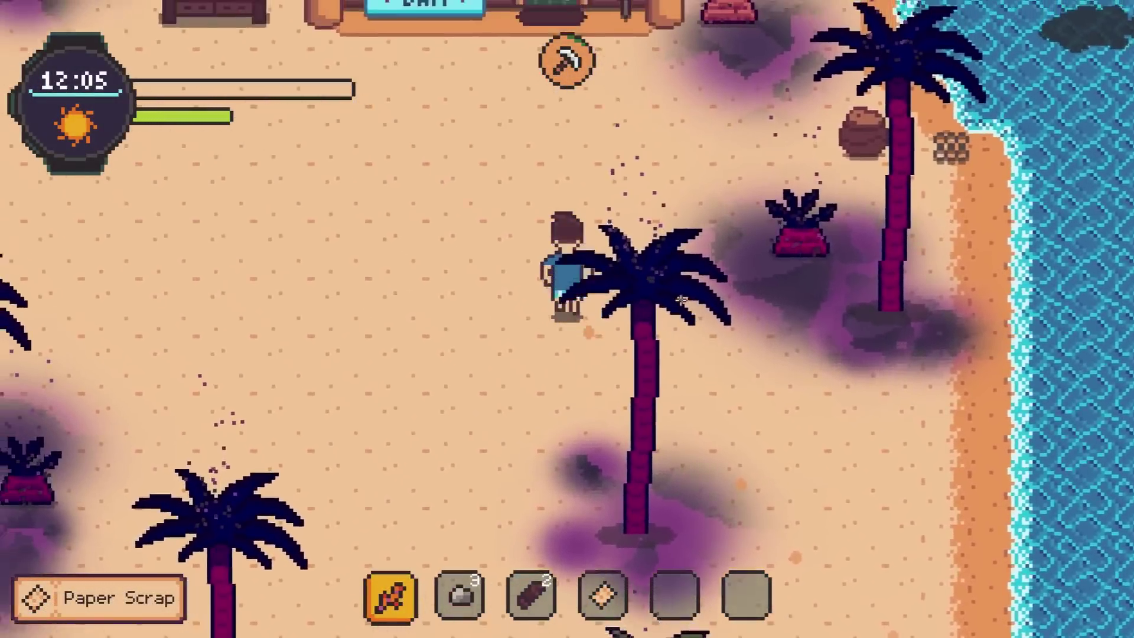
pyautogui.press('a')
pyautogui.press('c')
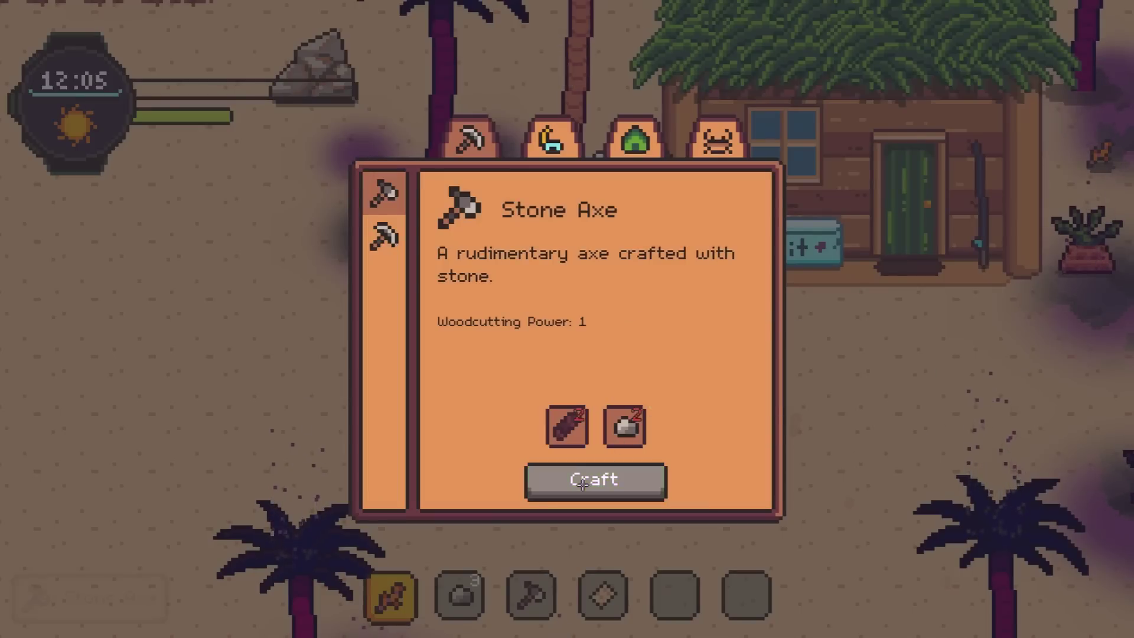
pyautogui.press('Escape')
pyautogui.press('s')
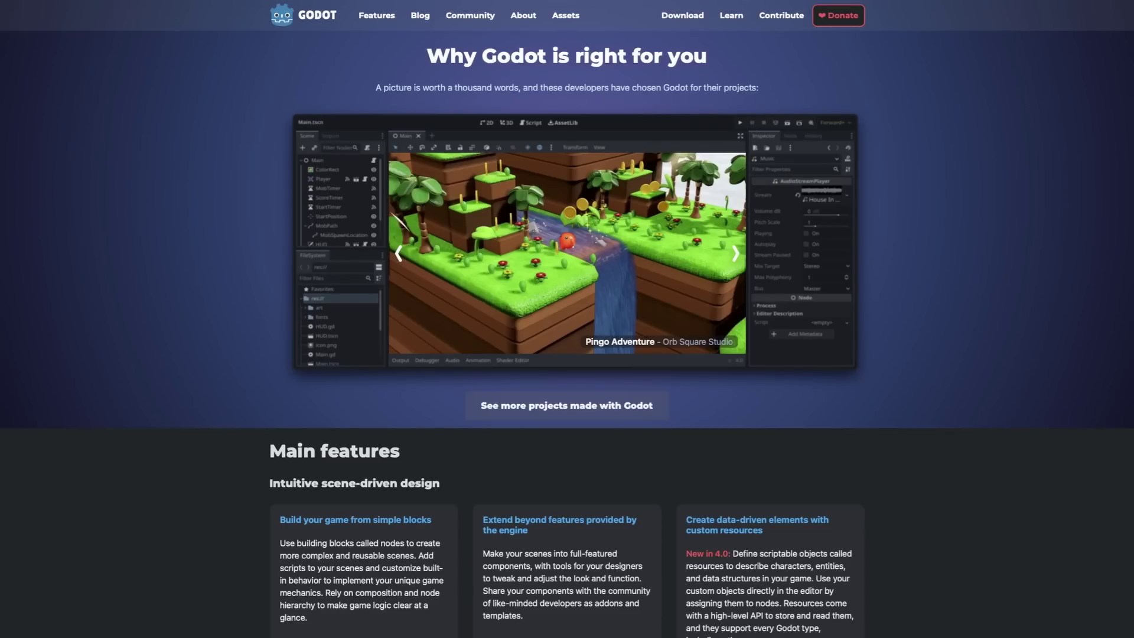
# - Scroll to the Completely open and free section and highlight 'Download and create with no contracts or hidden fees'
pyautogui.scroll(-6, 567, 319)
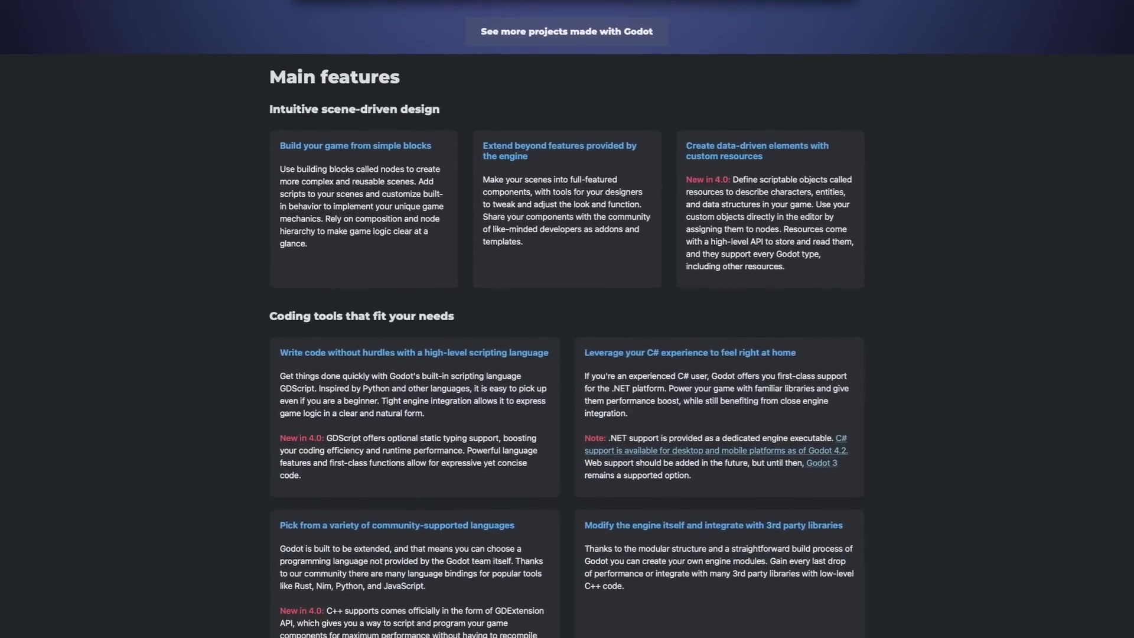
pyautogui.scroll(-1, 567, 319)
pyautogui.scroll(-10, 567, 319)
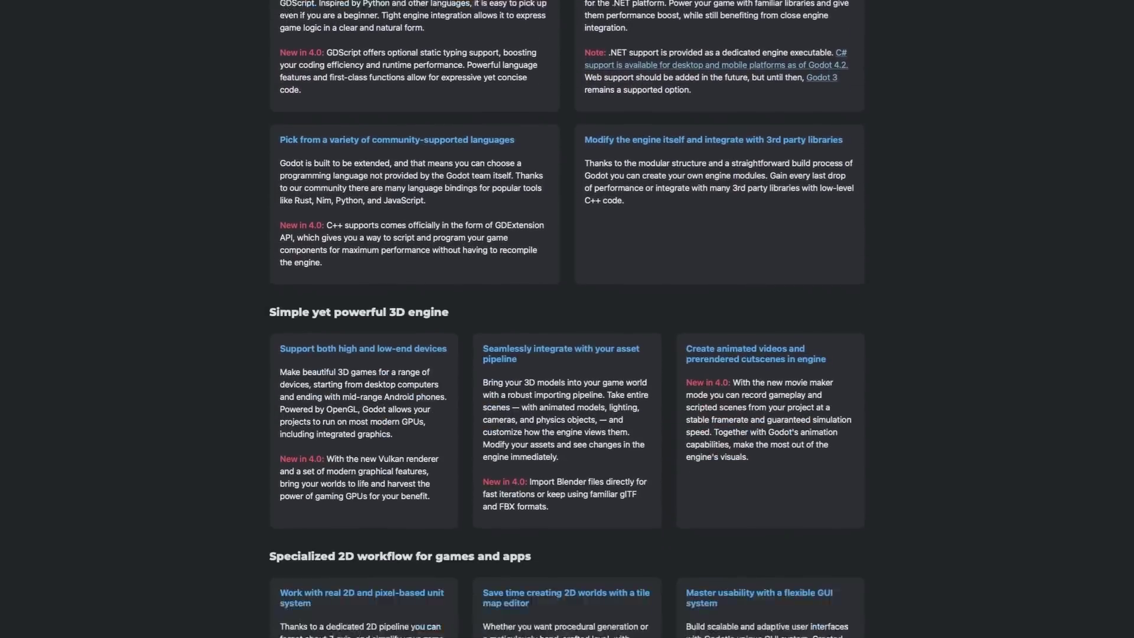
pyautogui.scroll(-9, 567, 319)
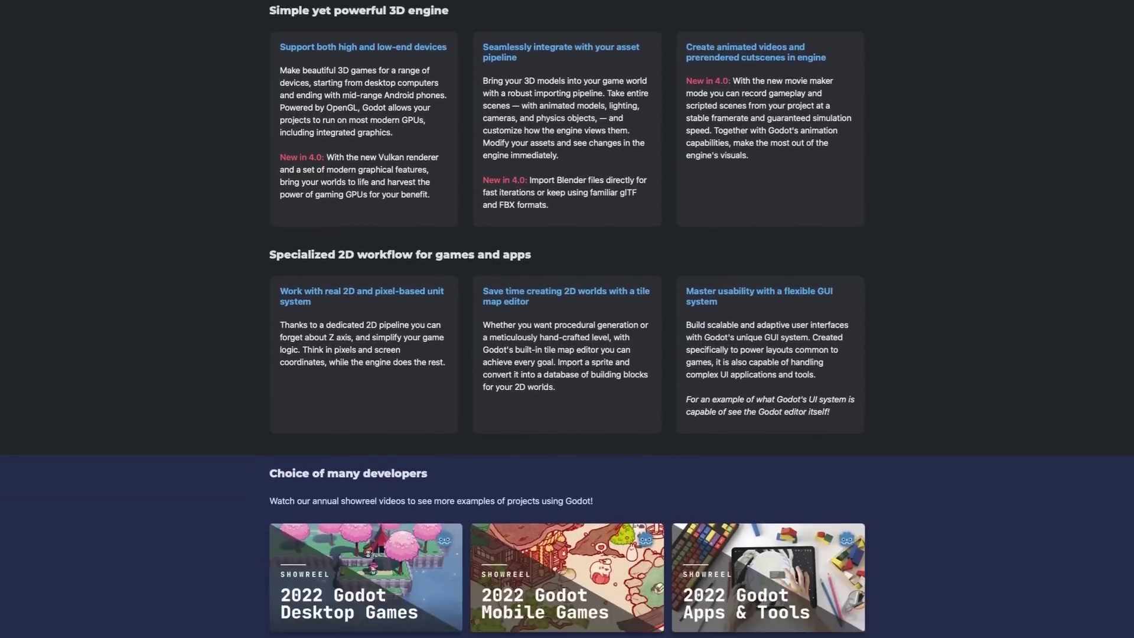
pyautogui.scroll(-1, 567, 319)
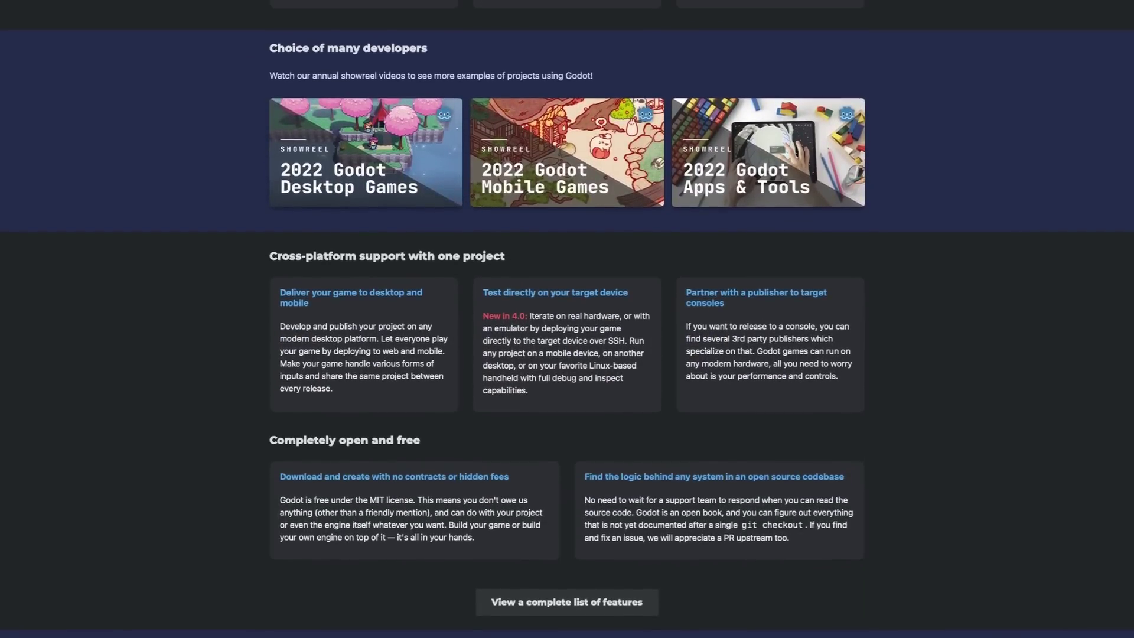
pyautogui.scroll(-2, 807, 508)
pyautogui.moveTo(509, 477); pyautogui.dragTo(349, 479)
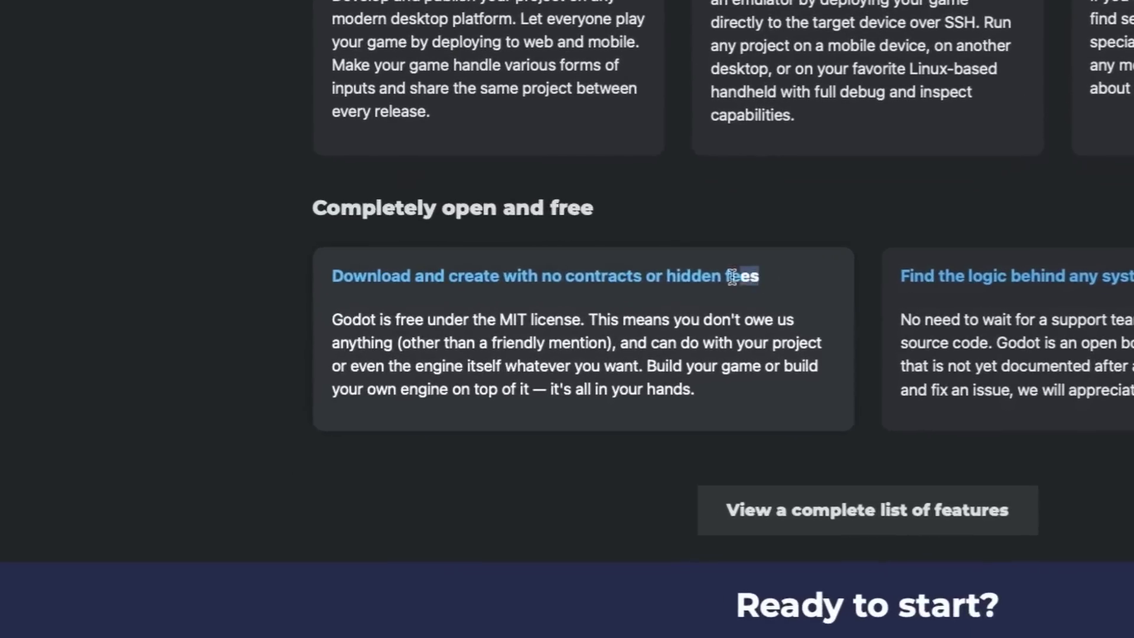
pyautogui.moveTo(460, 280); pyautogui.dragTo(263, 297)
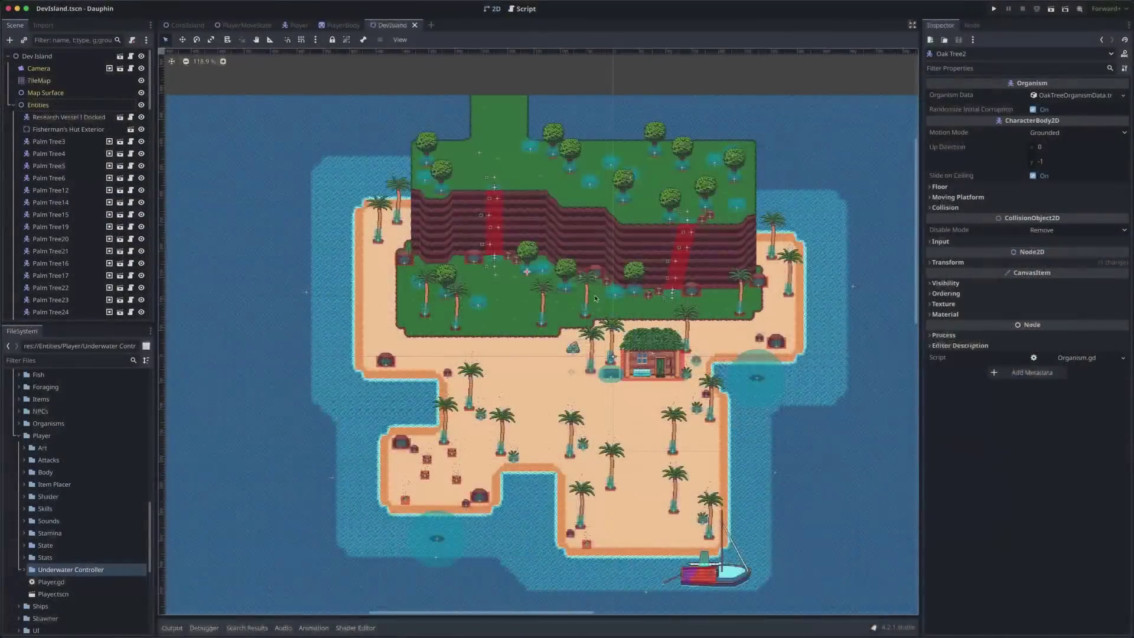
# - Zoom the DevIsland.tscn viewport in on the red strips running down the cliffs
pyautogui.scroll(2, 596, 298)
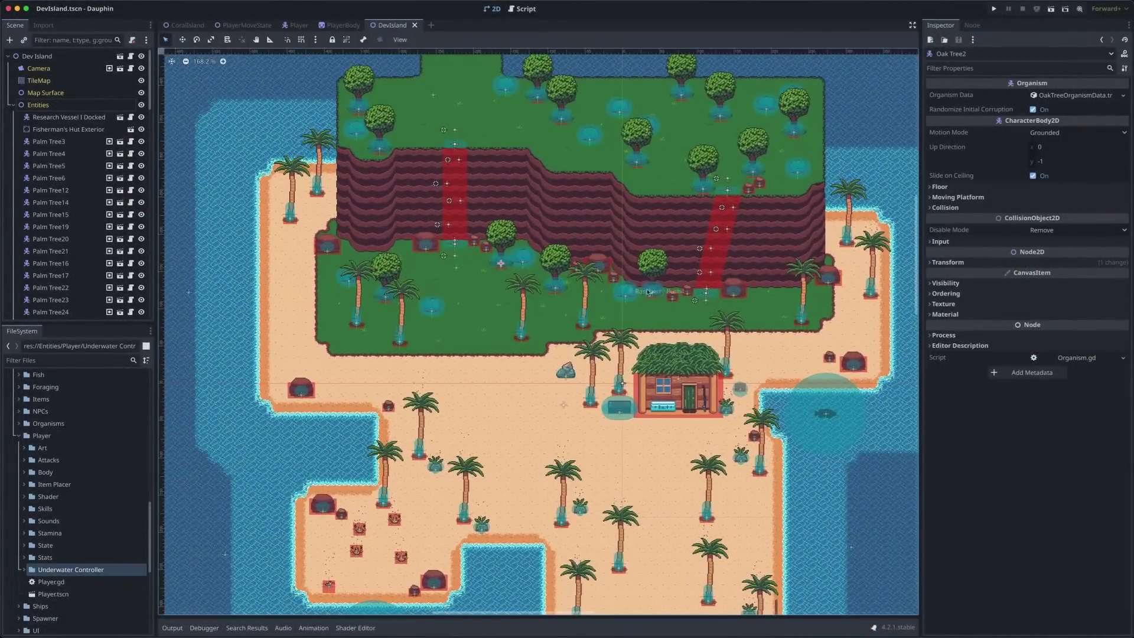
pyautogui.scroll(2, 704, 319)
pyautogui.hscroll(4, 674, 330)
pyautogui.scroll(3, 673, 331)
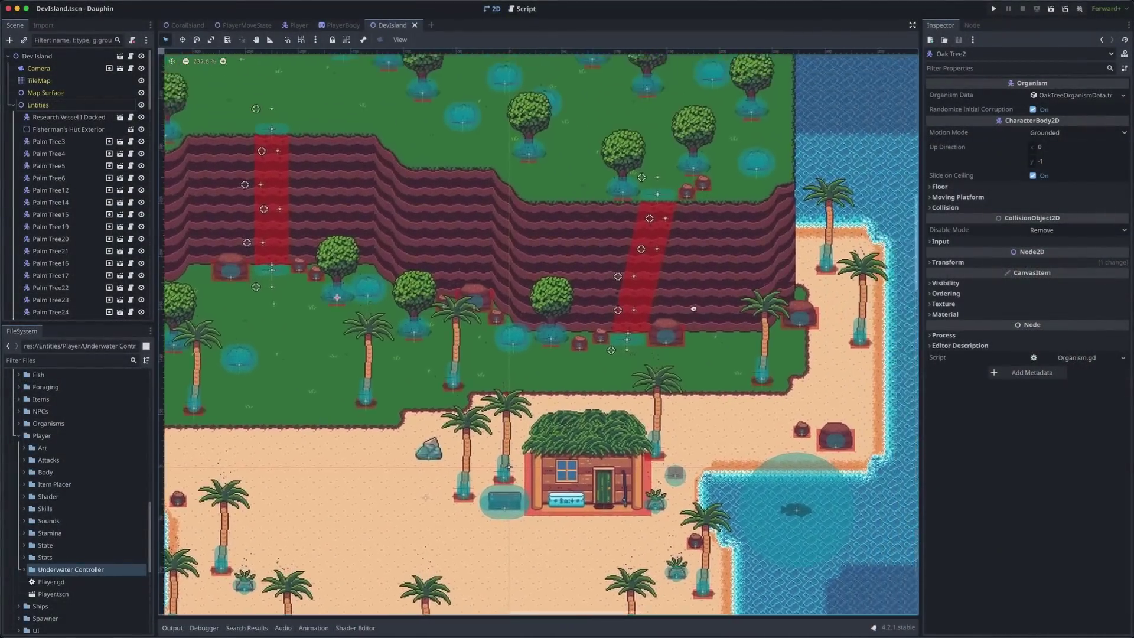
pyautogui.scroll(4, 626, 319)
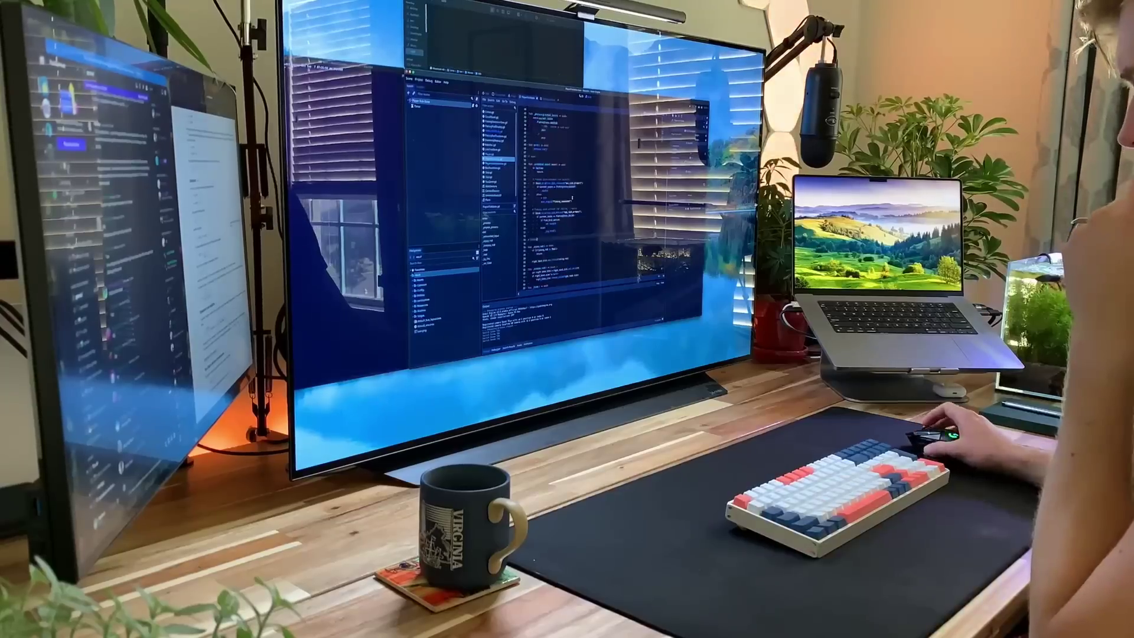
# - Insert a set_cells_terrain_connect call from the 'cells' autocompletion suggestion
pyautogui.scroll(10, 582, 195)
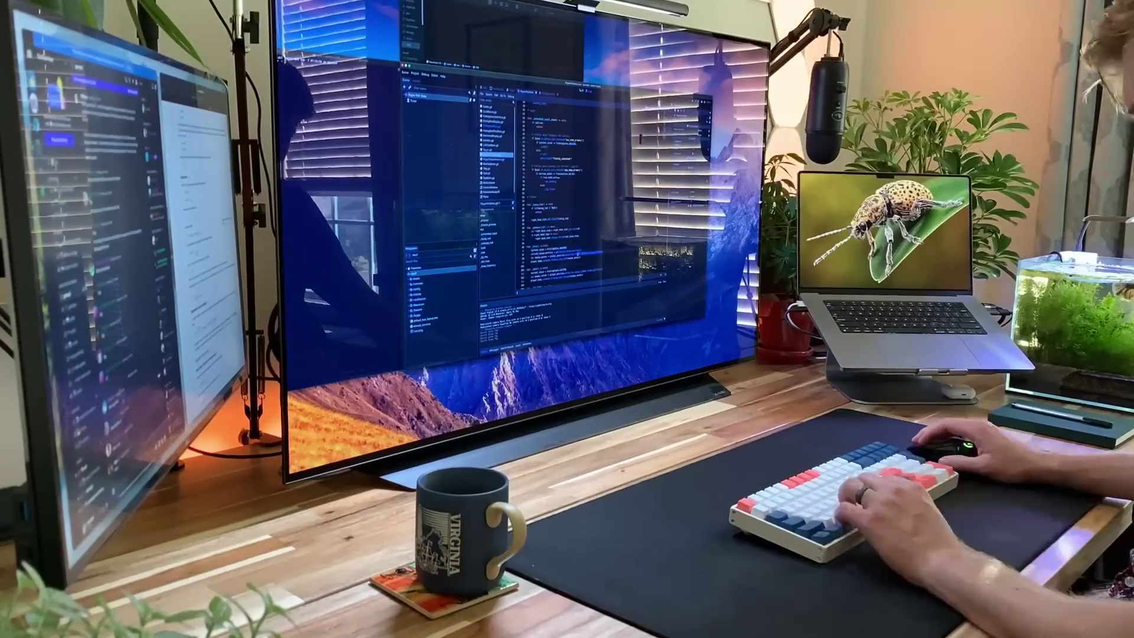
pyautogui.scroll(-10, 567, 195)
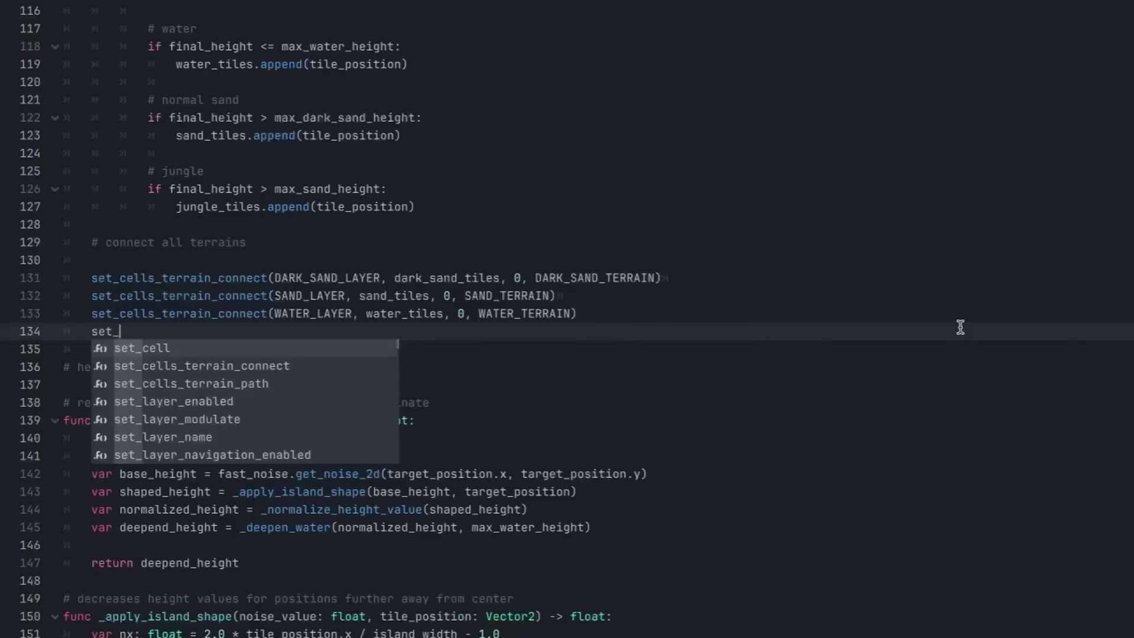
pyautogui.write('cells')
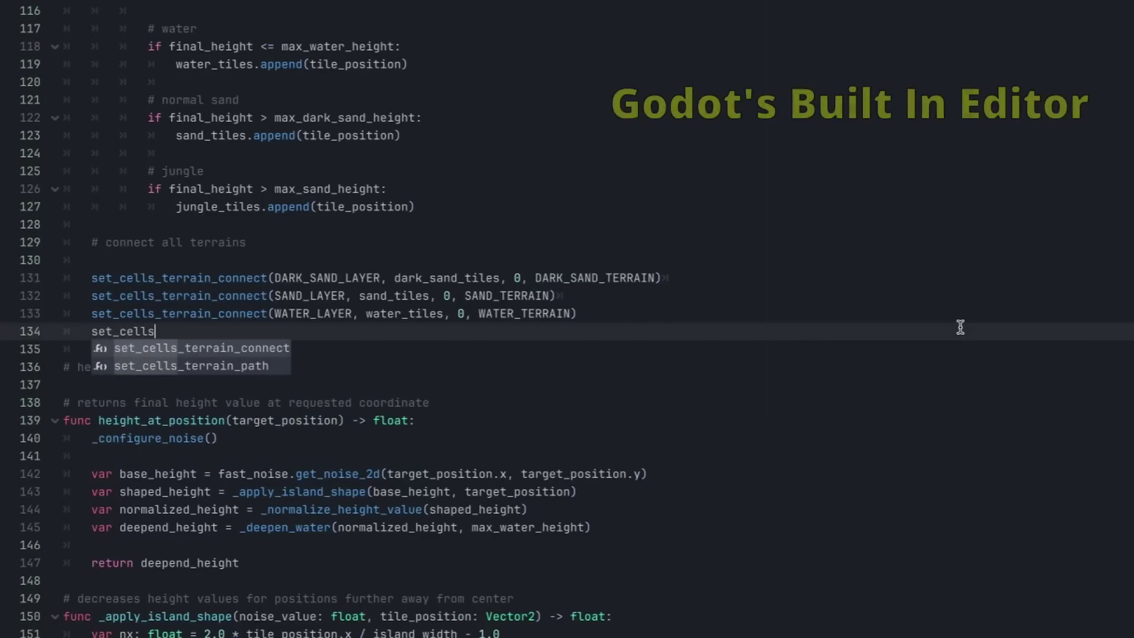
pyautogui.press('Return')
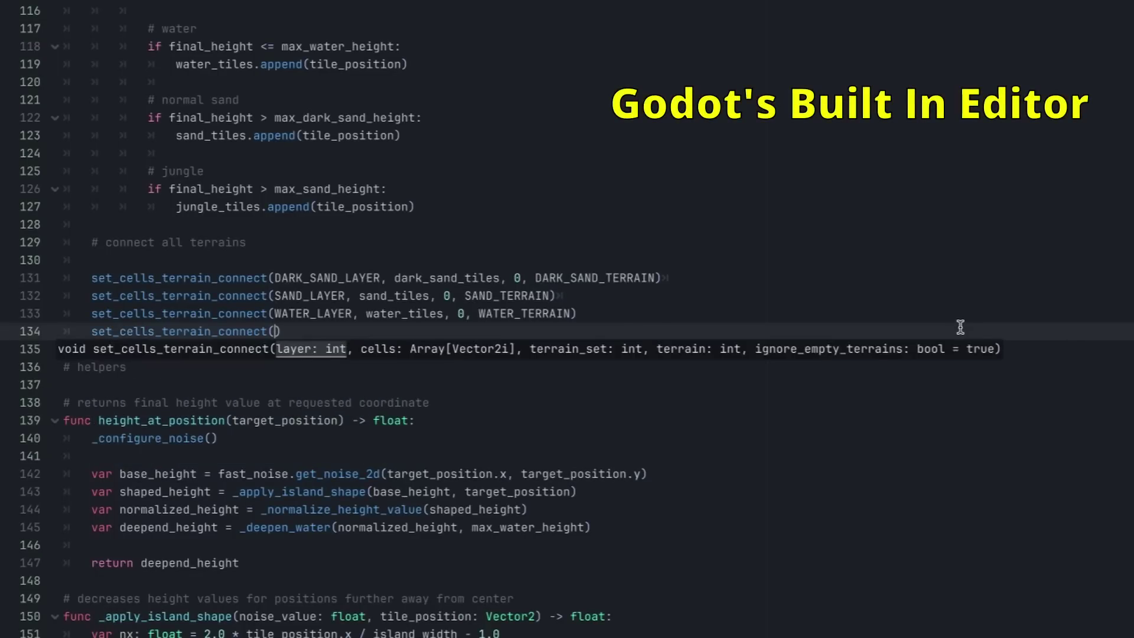
pyautogui.write('J')
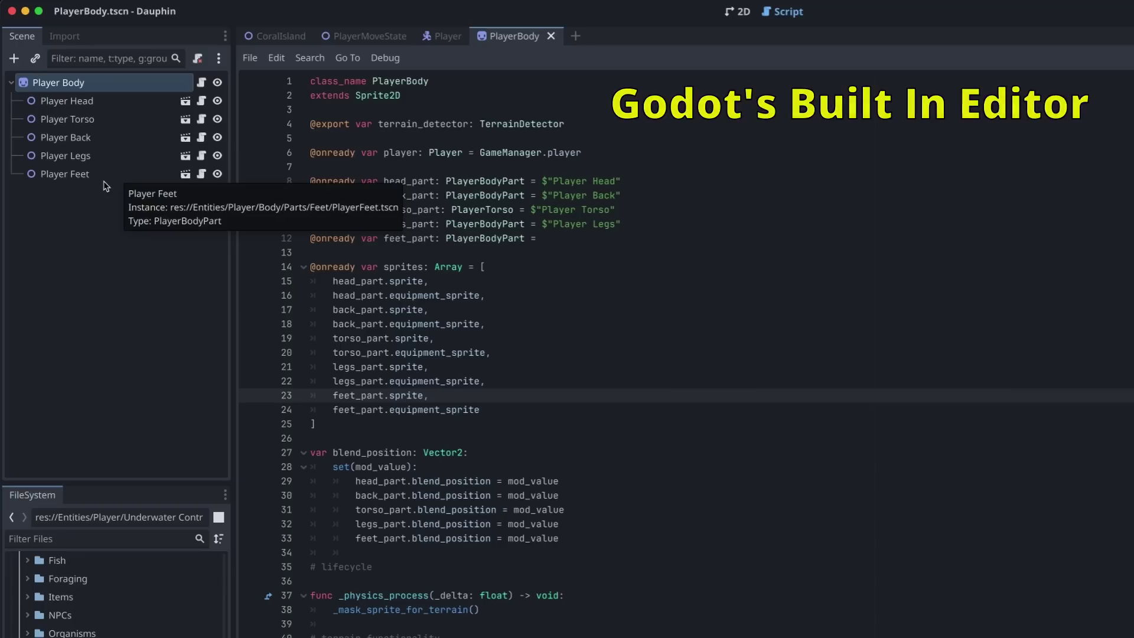
# - Add an onready feet_part reference to $"Player Feet" at line 12 and save
pyautogui.moveTo(135, 177); pyautogui.dragTo(591, 244)
pyautogui.click(651, 298)
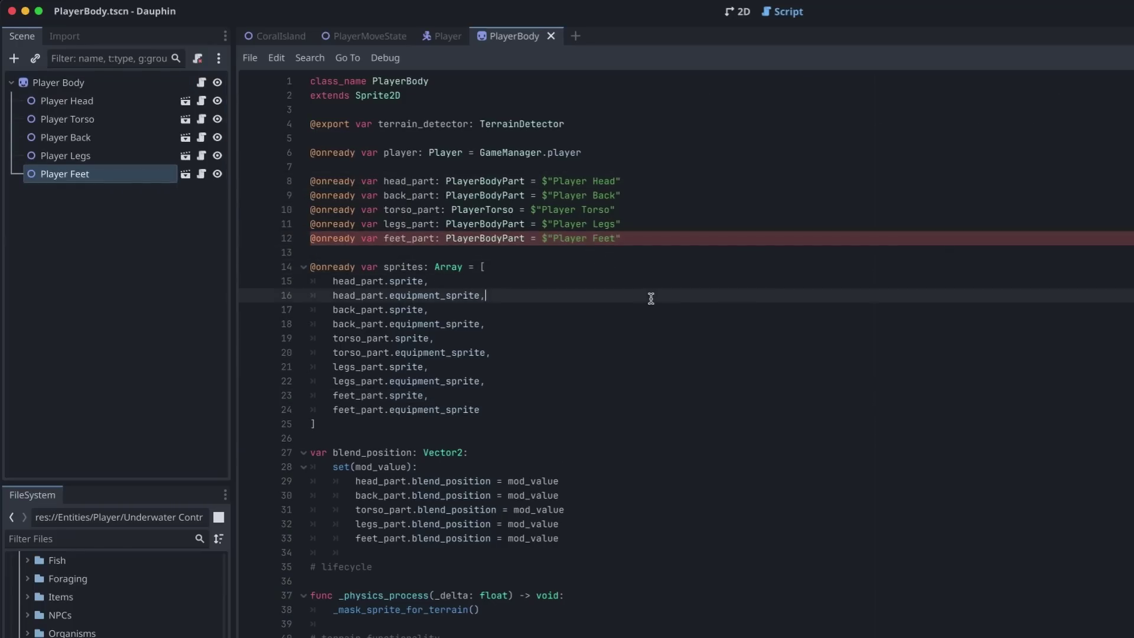
pyautogui.hotkey('ctrl', 's')
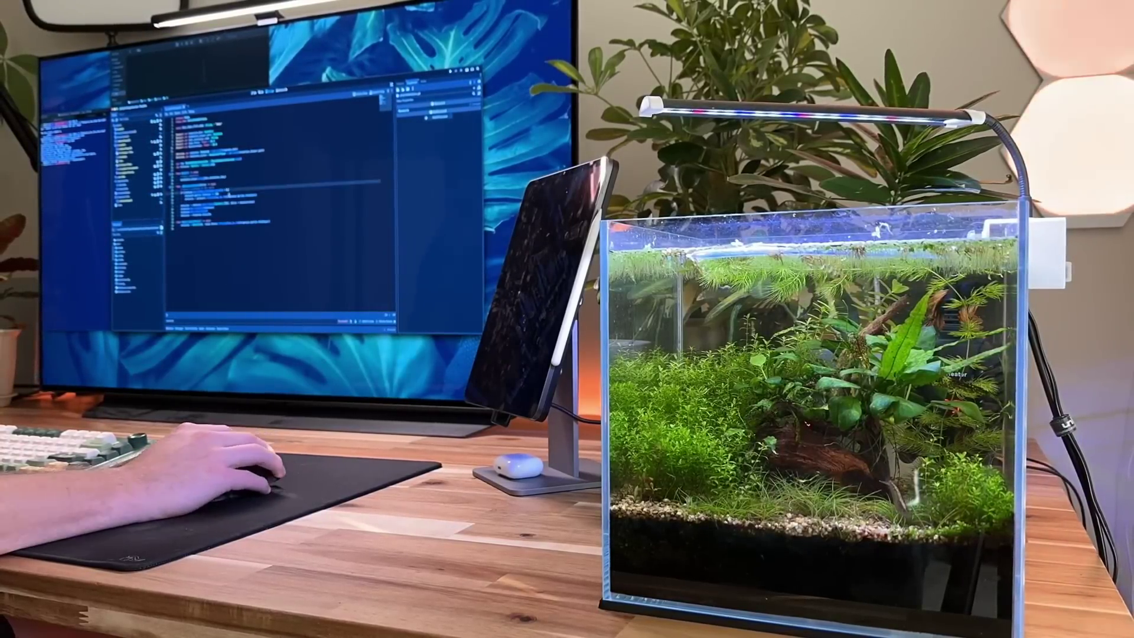
# - Test-run the game with F5, stop it with F8, and view the PlayerMoveState scene
pyautogui.press('F5')
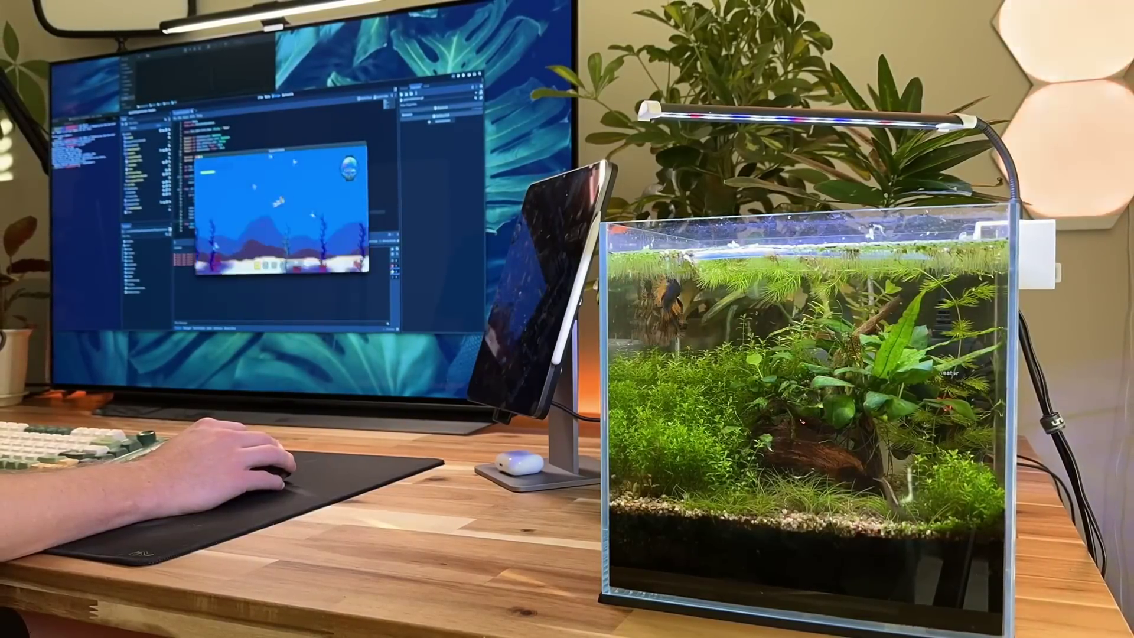
pyautogui.press('F8')
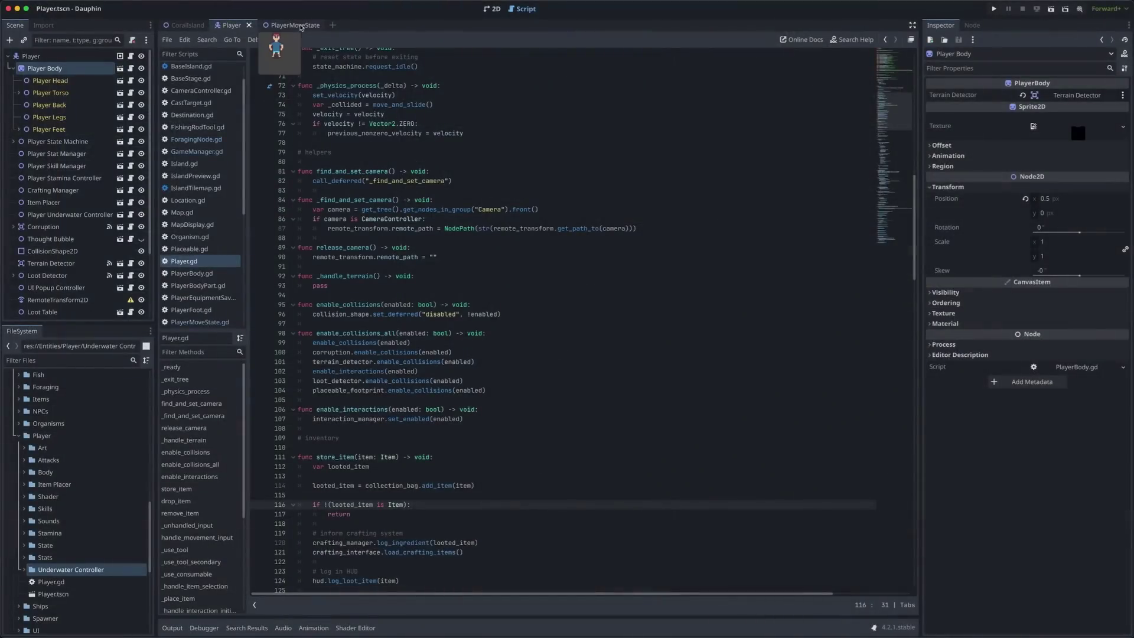
pyautogui.click(299, 26)
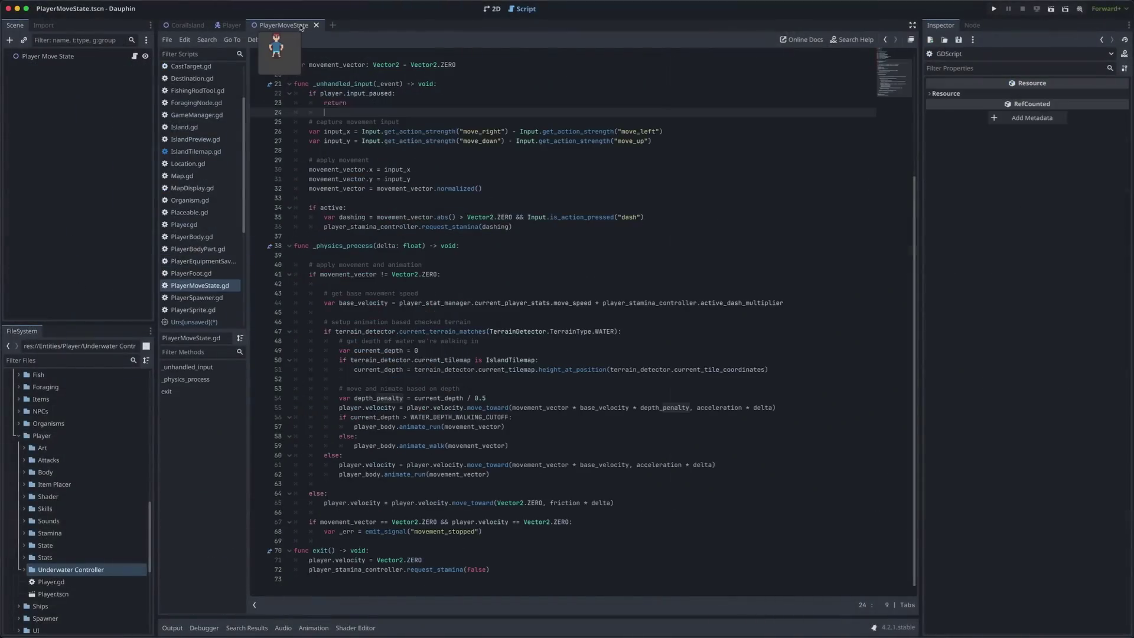
# - Return to the Player scene and open PlayerBody.gd, then PlayerBodyPart.gd
pyautogui.click(230, 25)
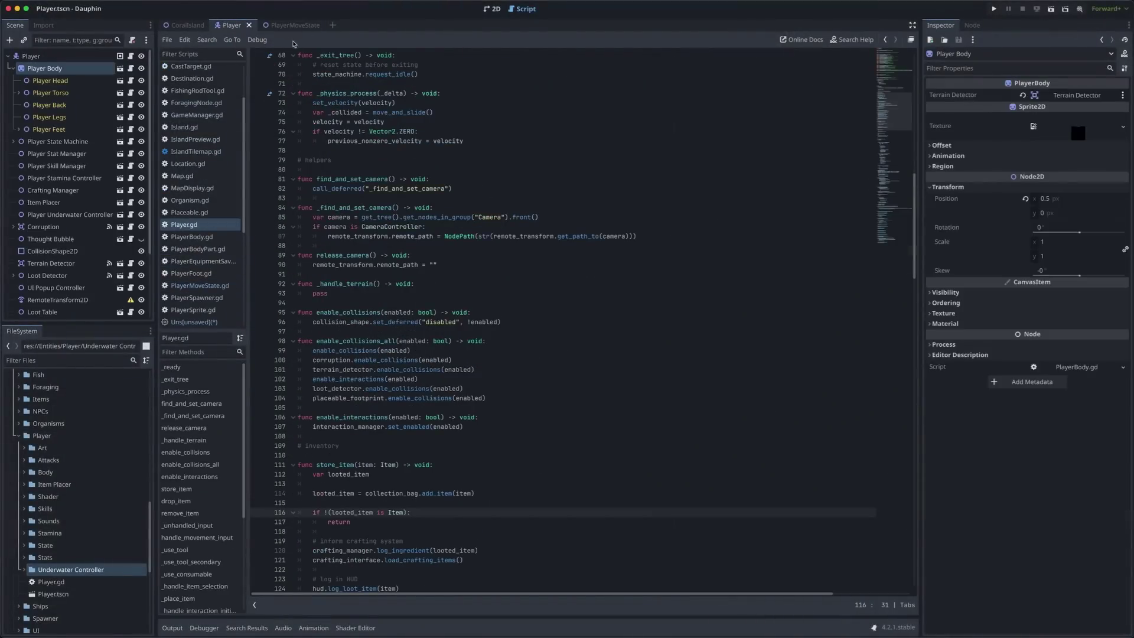
pyautogui.click(206, 241)
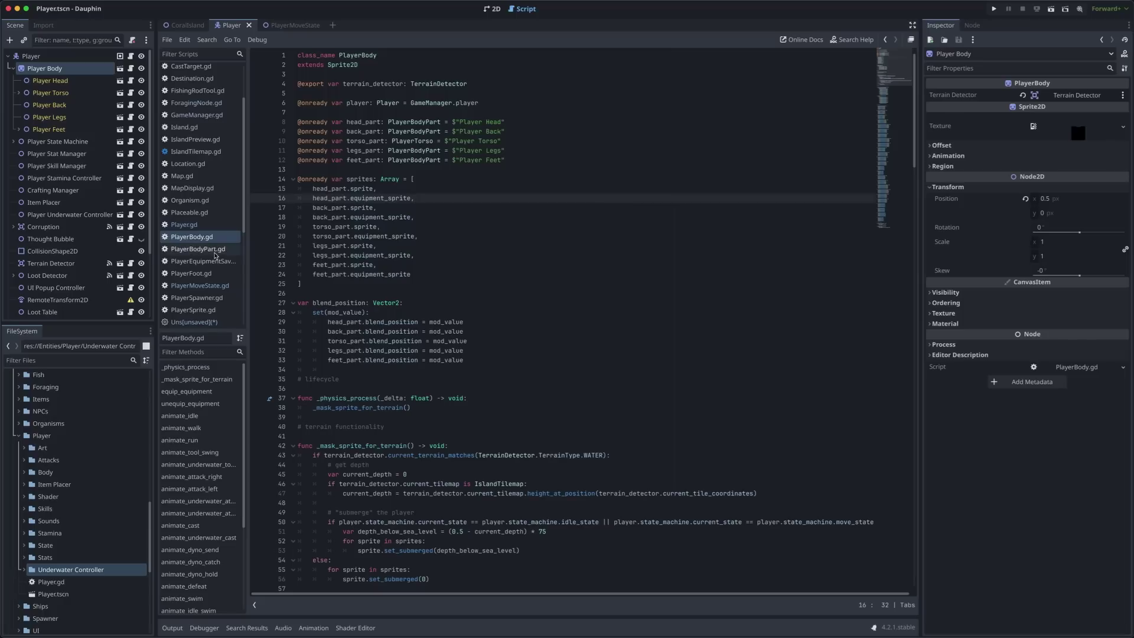
pyautogui.click(215, 252)
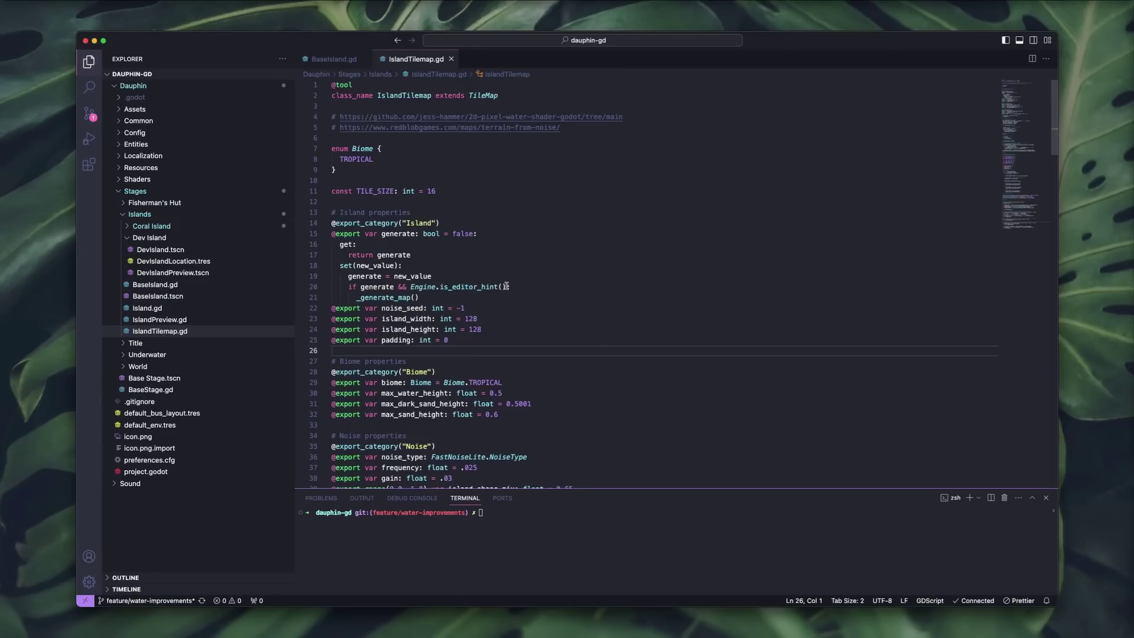
# - Check the uncommitted source-control changes, then search extensions for 'vim' and open the Vim extension details
pyautogui.scroll(-7, 506, 286)
pyautogui.scroll(-7, 510, 287)
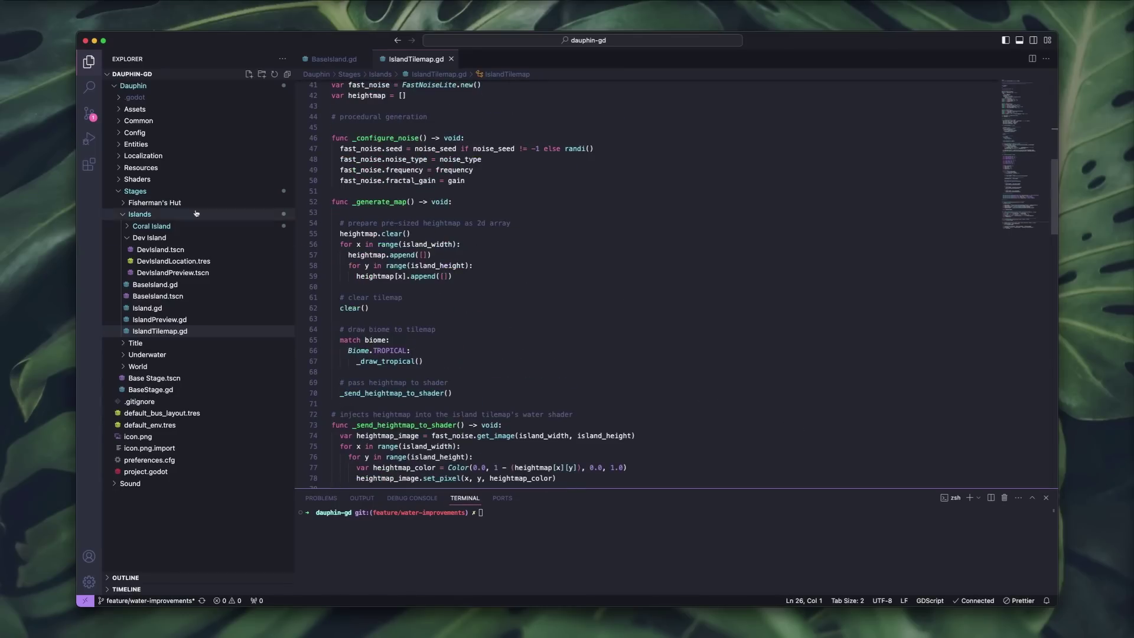
pyautogui.click(89, 114)
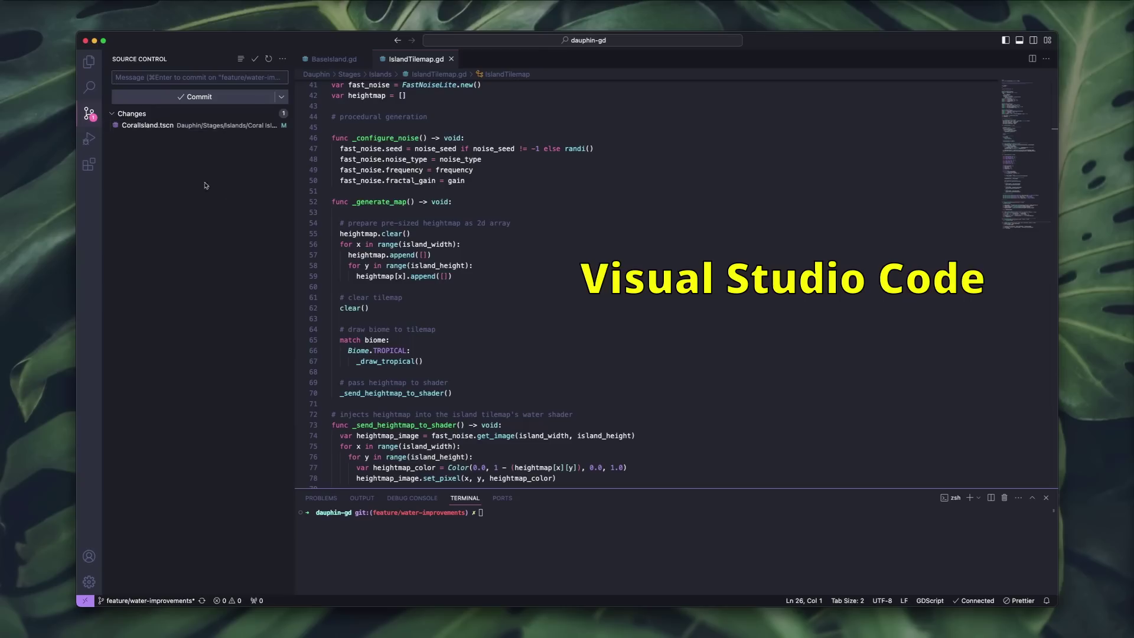
pyautogui.click(89, 164)
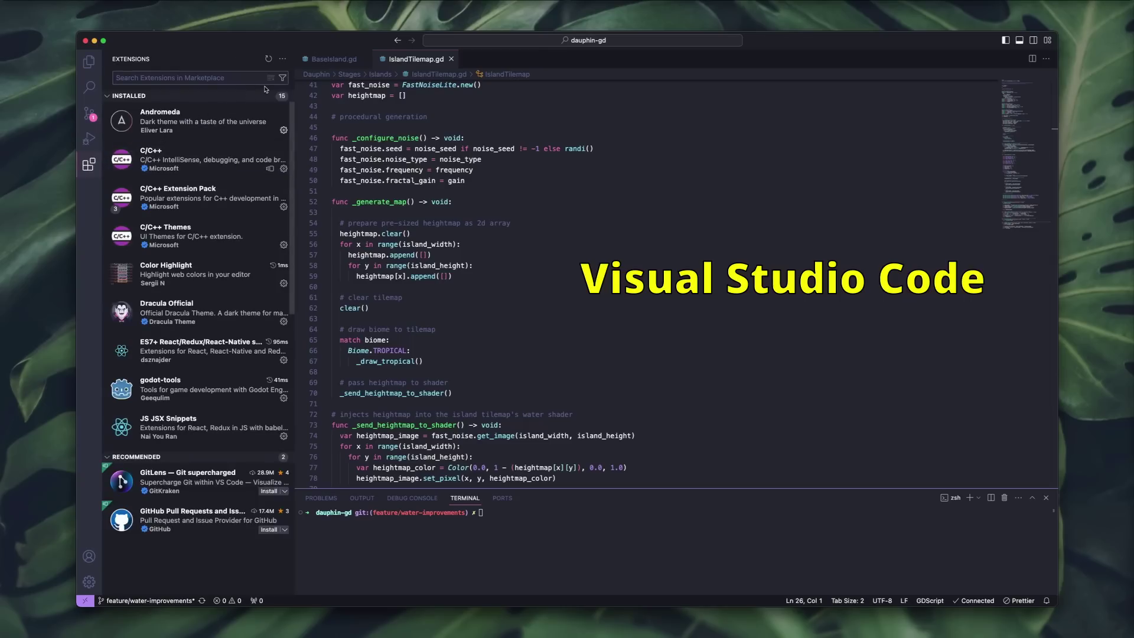
pyautogui.write('vim')
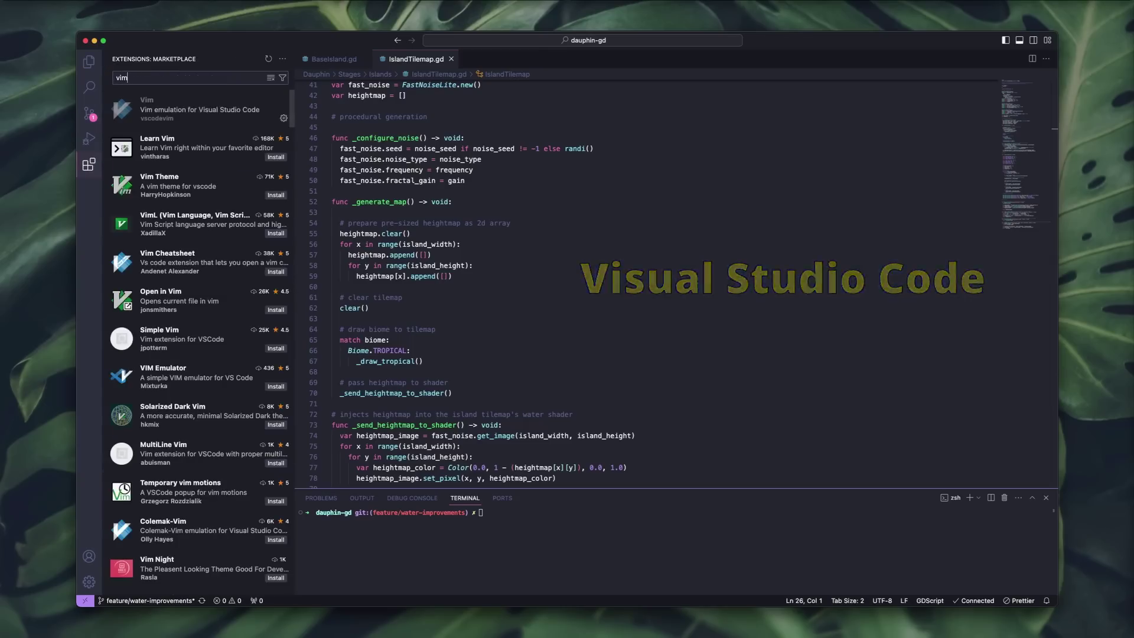
pyautogui.click(197, 102)
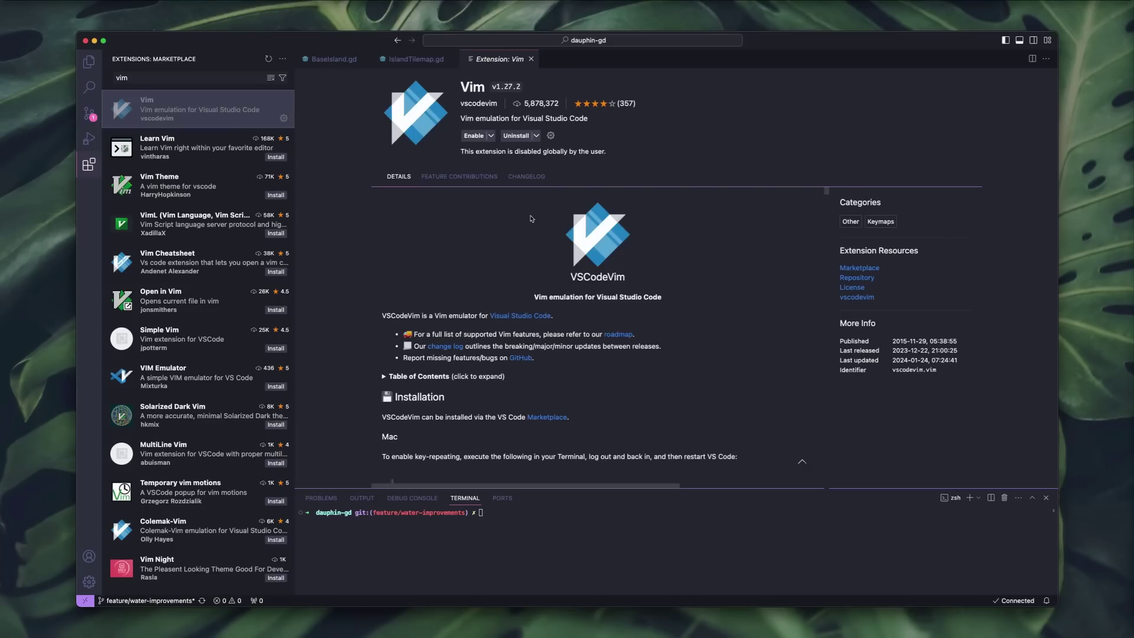
# - Open DevIsland.tscn via quick open ('devisl') and highlight all sub_resource occurrences
pyautogui.press('super+p')
pyautogui.write('devisl')
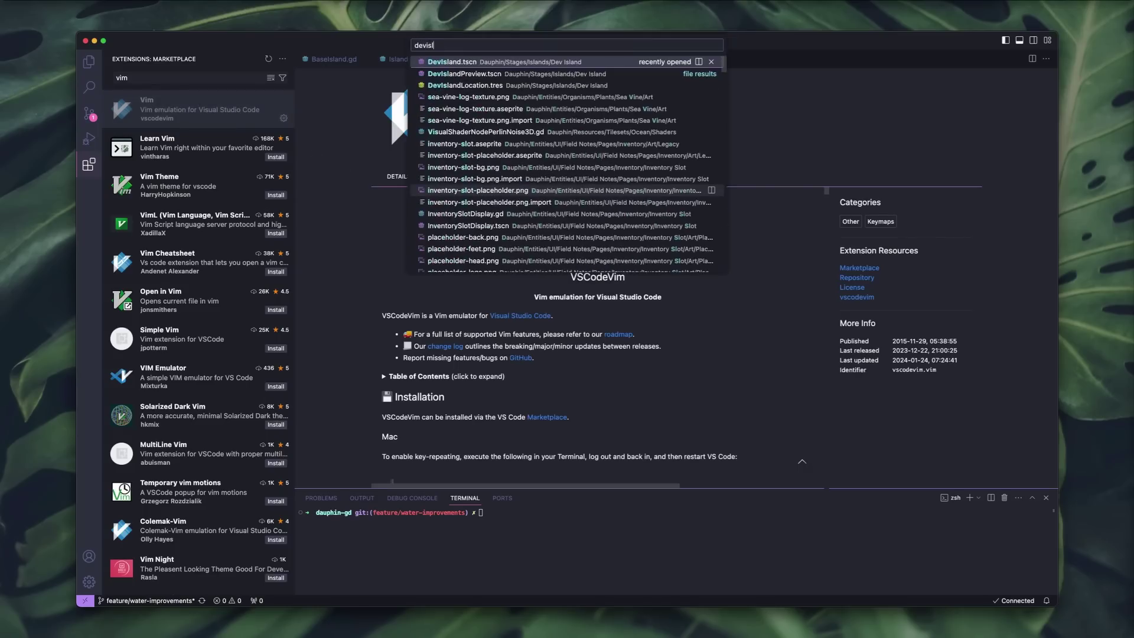
pyautogui.press('Return')
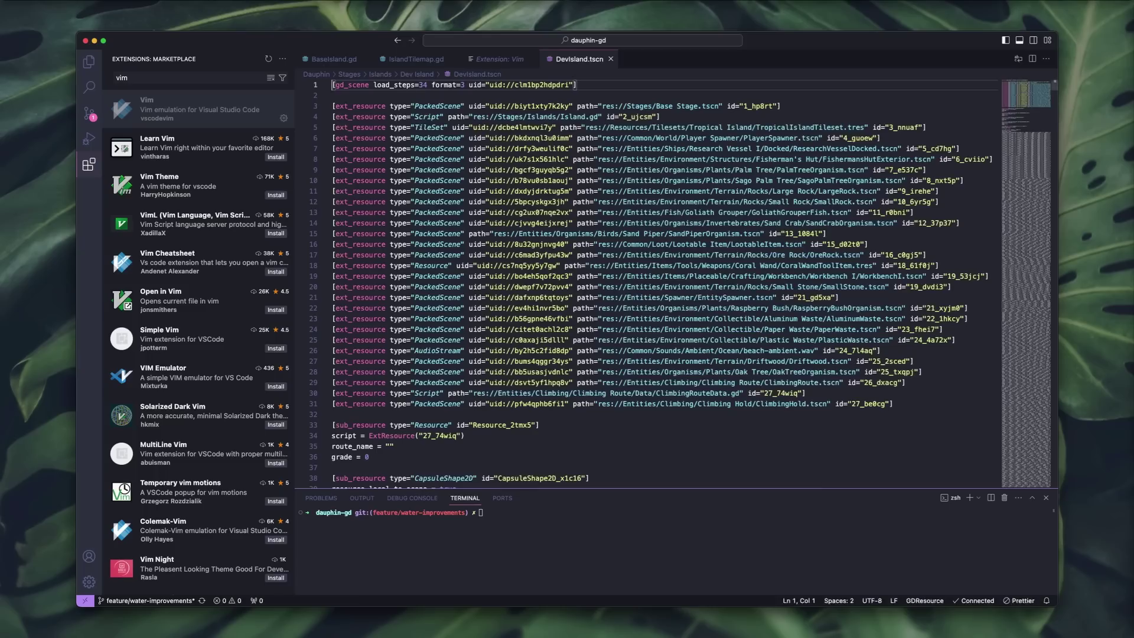
pyautogui.scroll(-10, 649, 451)
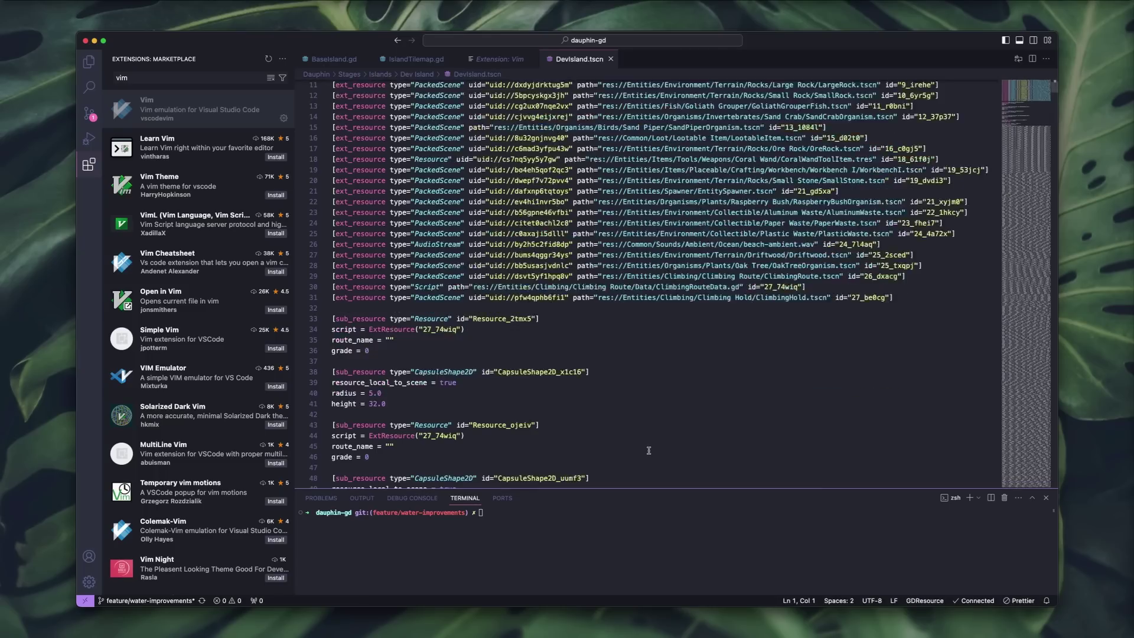
pyautogui.scroll(-15, 675, 358)
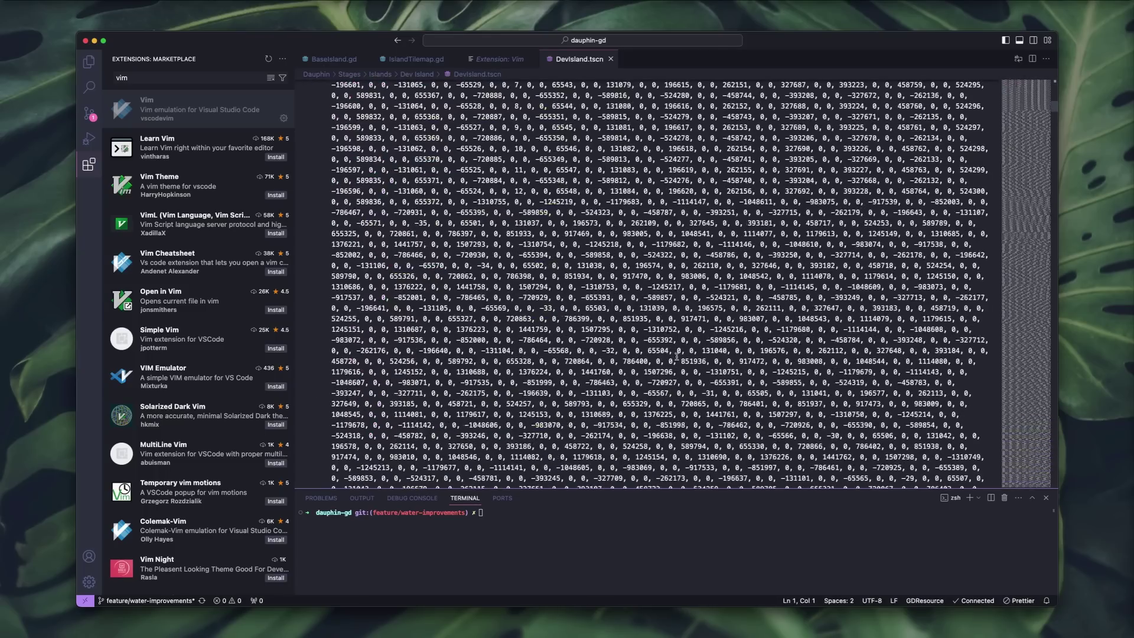
pyautogui.scroll(20, 792, 293)
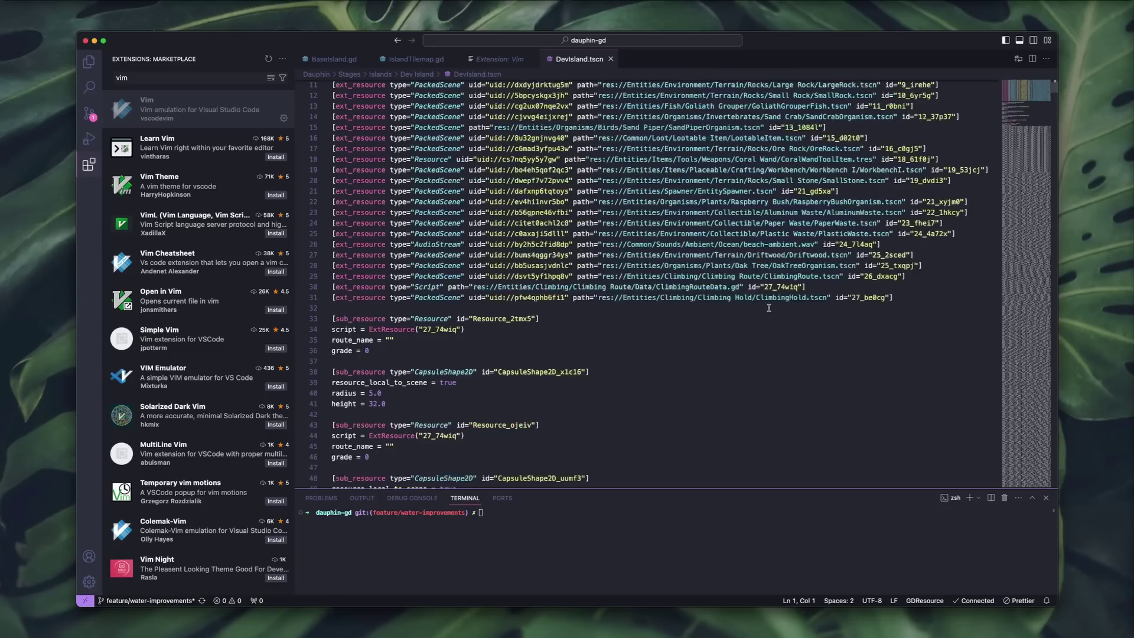
pyautogui.doubleClick(372, 320)
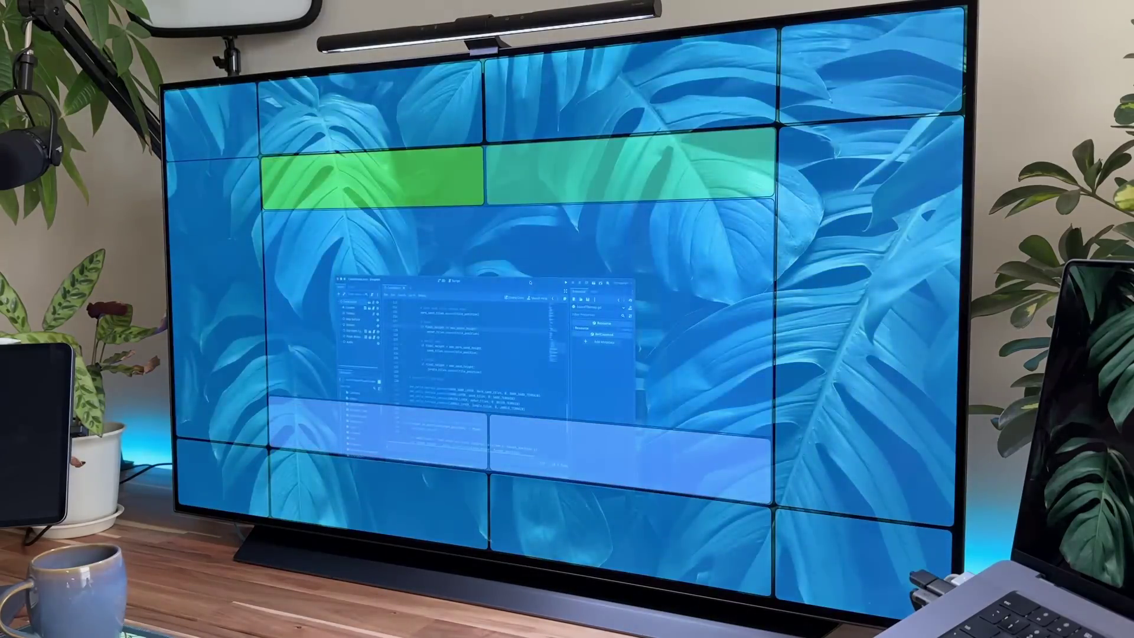
# - Snap Godot into the centre zone and the terminal into the tall right-hand zone
pyautogui.moveTo(531, 283); pyautogui.dragTo(535, 275)
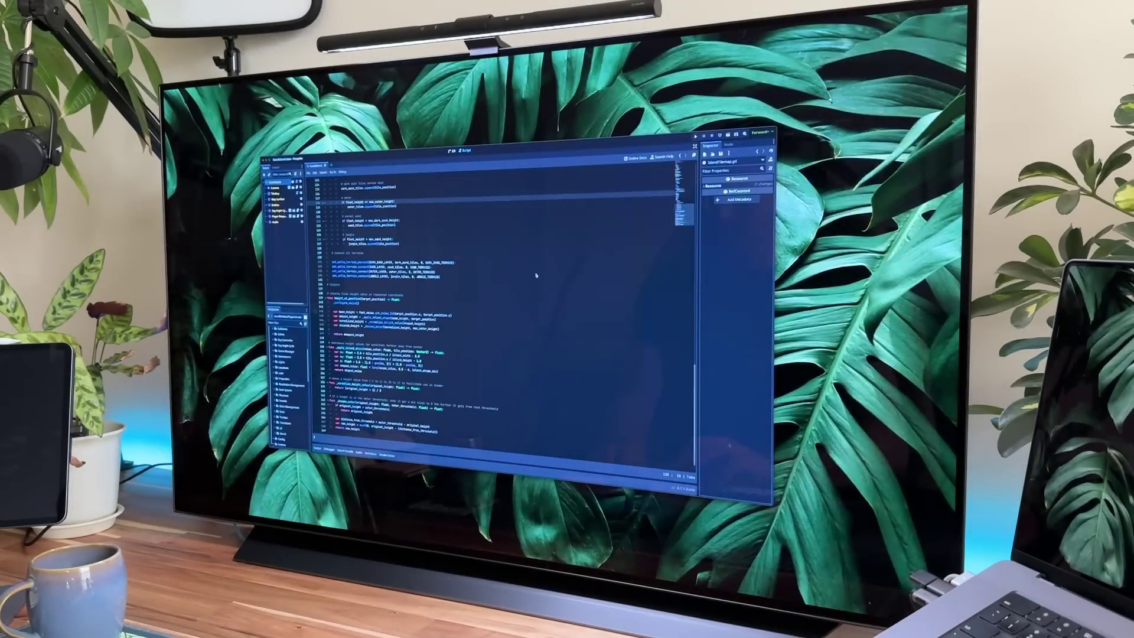
pyautogui.moveTo(856, 122); pyautogui.dragTo(808, 266)
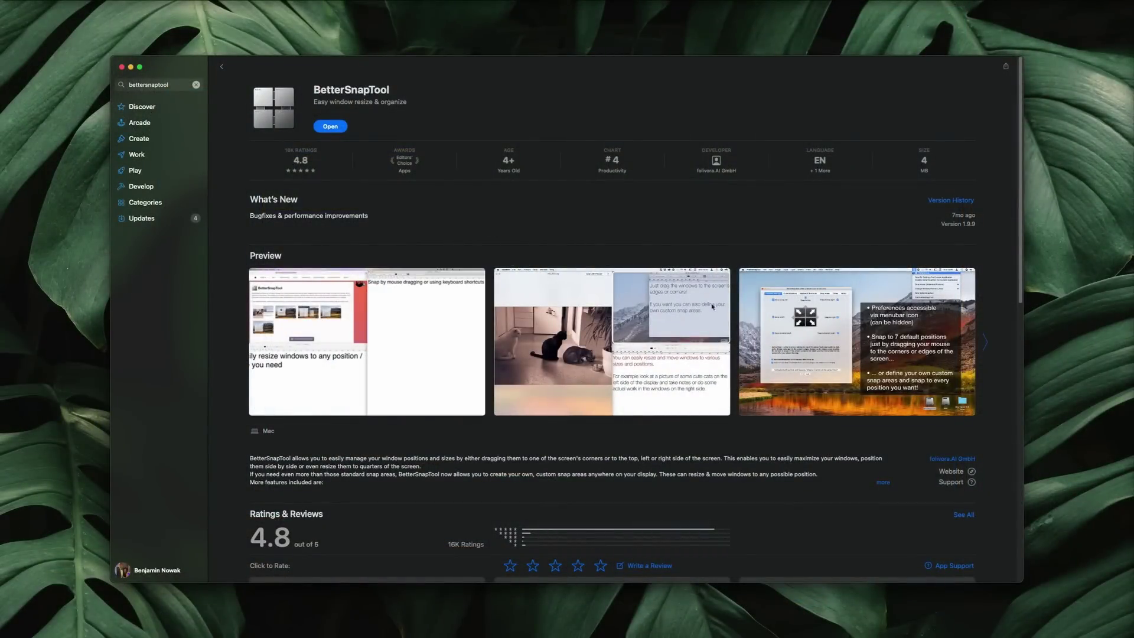
pyautogui.click(986, 343)
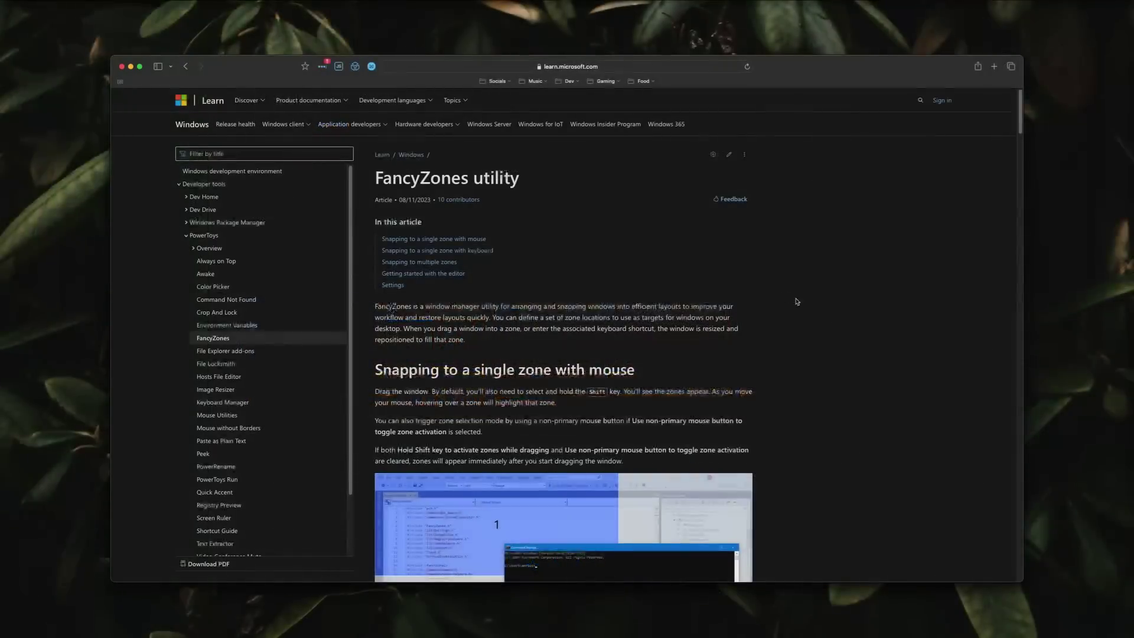
# - Highlight 'Fancy' in the article title and scroll down to the single-zone snapping section
pyautogui.moveTo(375, 173); pyautogui.dragTo(468, 176)
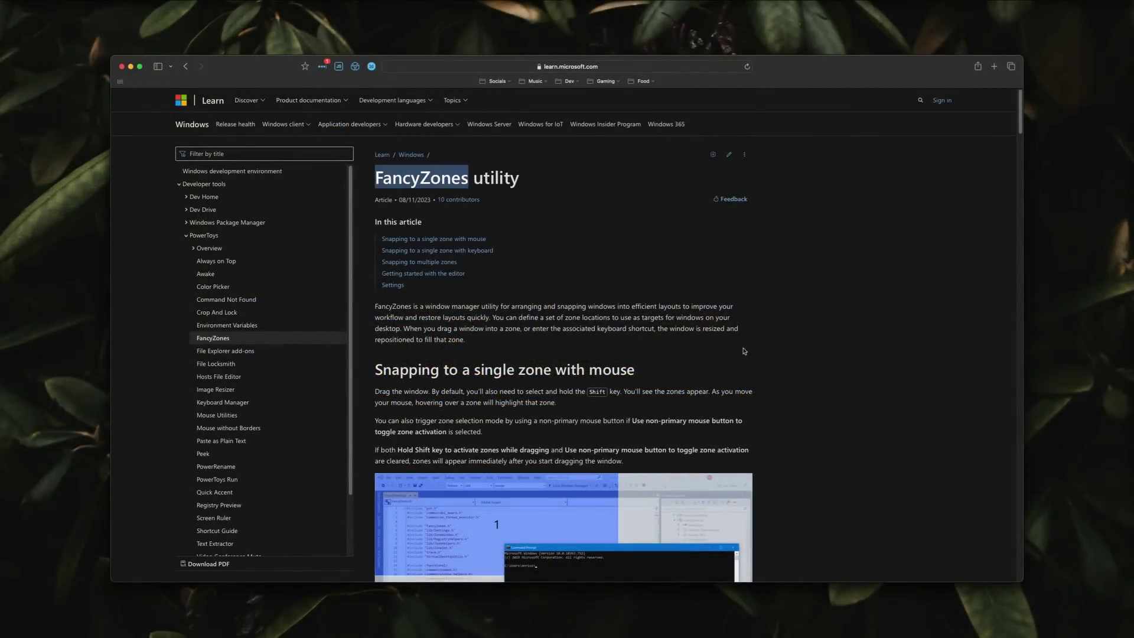
pyautogui.scroll(-3, 867, 374)
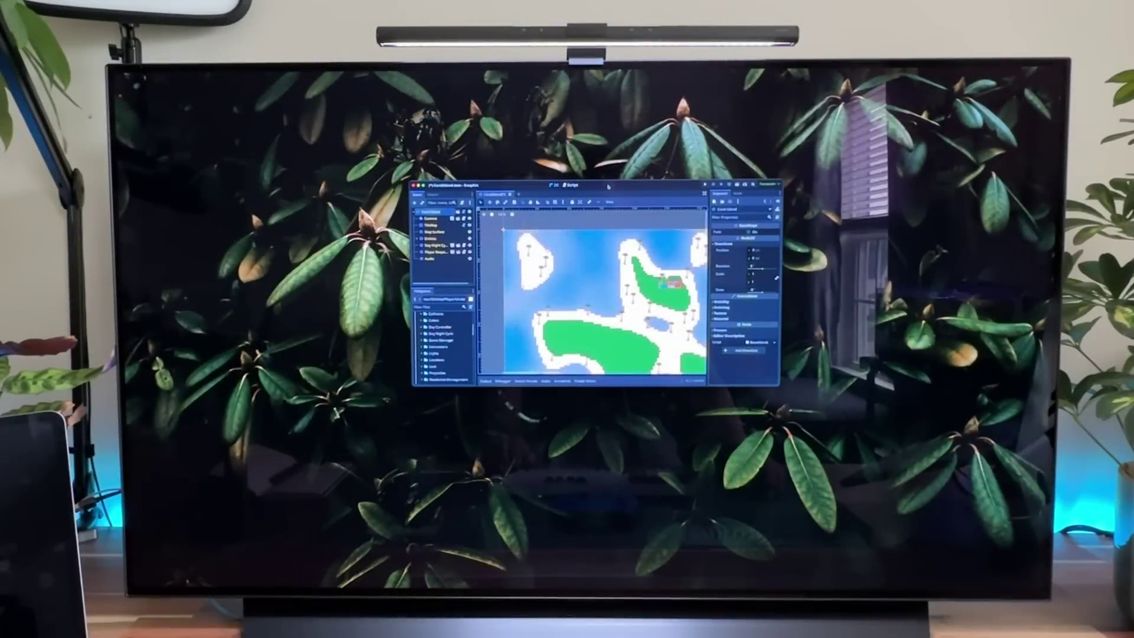
# - Drag the Godot island map window through several FancyZones snap zones, ending in a left zone
pyautogui.moveTo(608, 186); pyautogui.dragTo(666, 460)
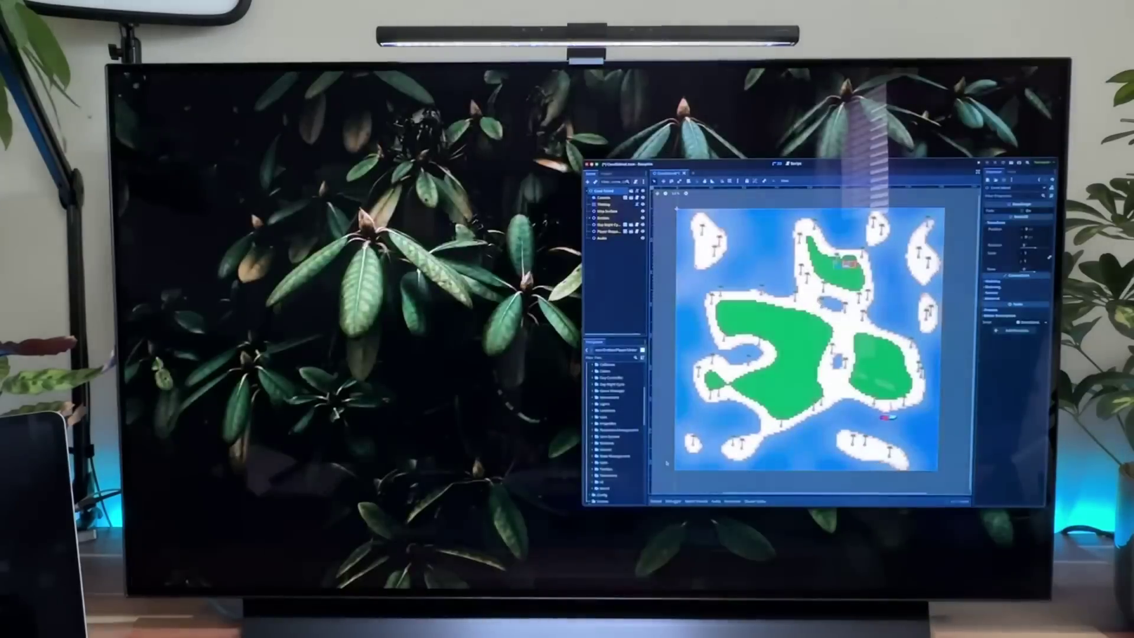
pyautogui.keyDown('shift'); pyautogui.moveTo(679, 163); pyautogui.dragTo(650, 165); pyautogui.keyUp('shift')
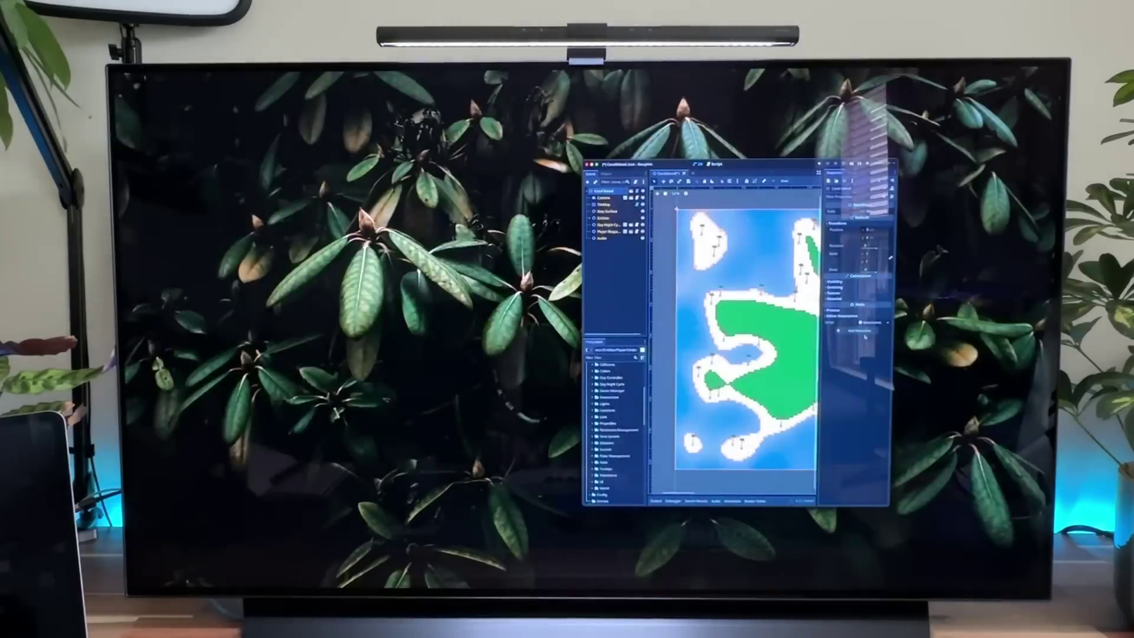
pyautogui.keyDown('shift'); pyautogui.moveTo(766, 171); pyautogui.dragTo(595, 307); pyautogui.keyUp('shift')
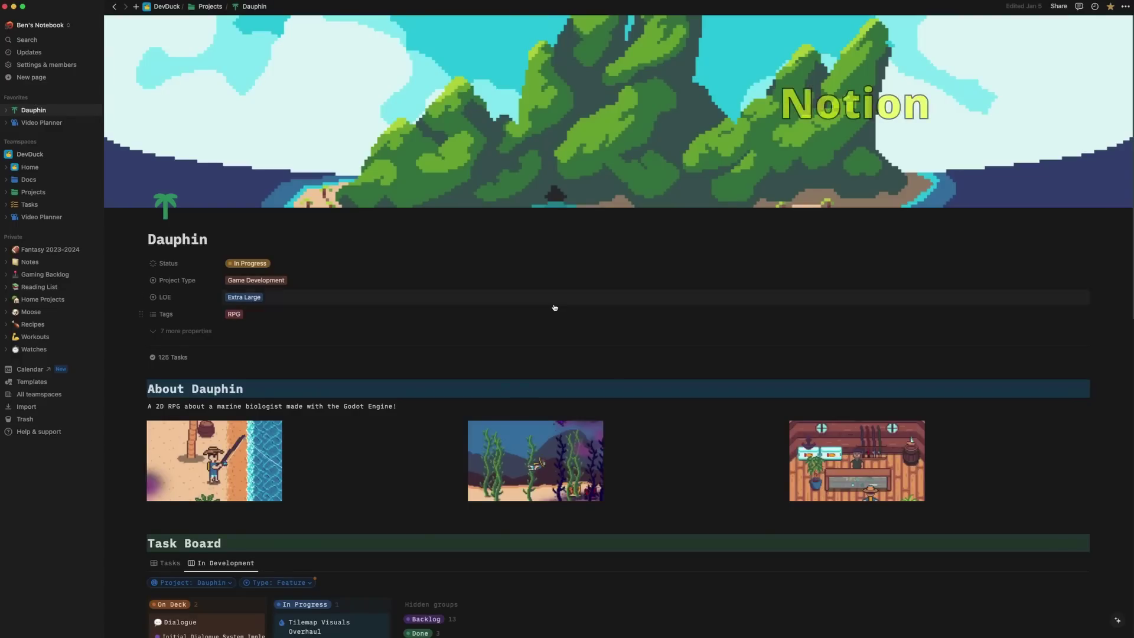
# - Open the Range project from Projects in the sidebar and scroll to its Task Board
pyautogui.scroll(-5, 475, 334)
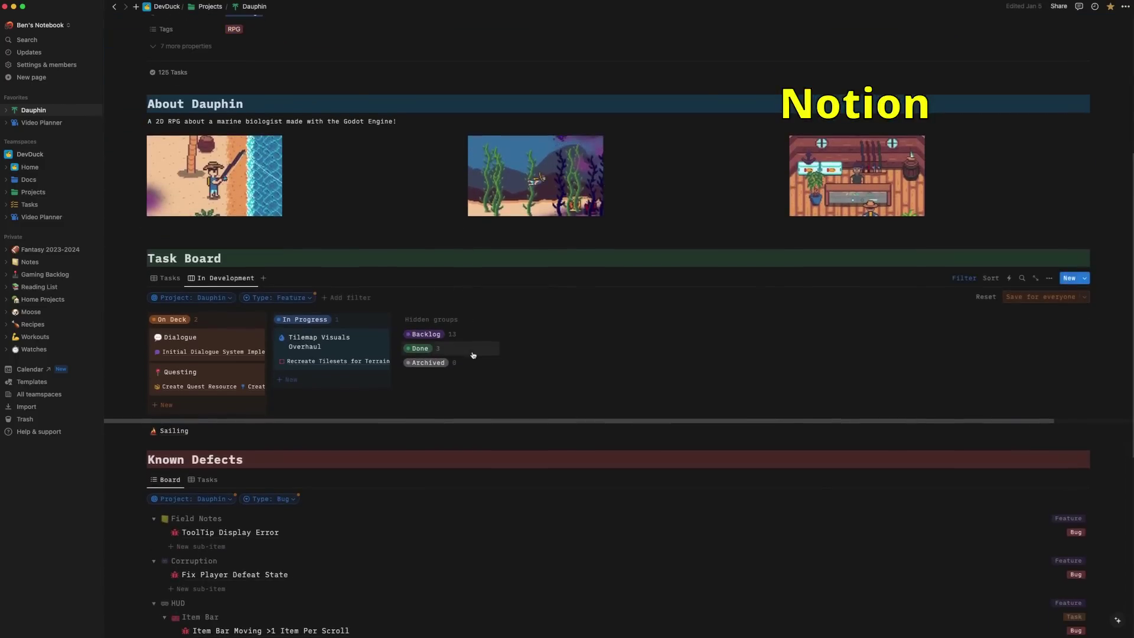
pyautogui.click(34, 193)
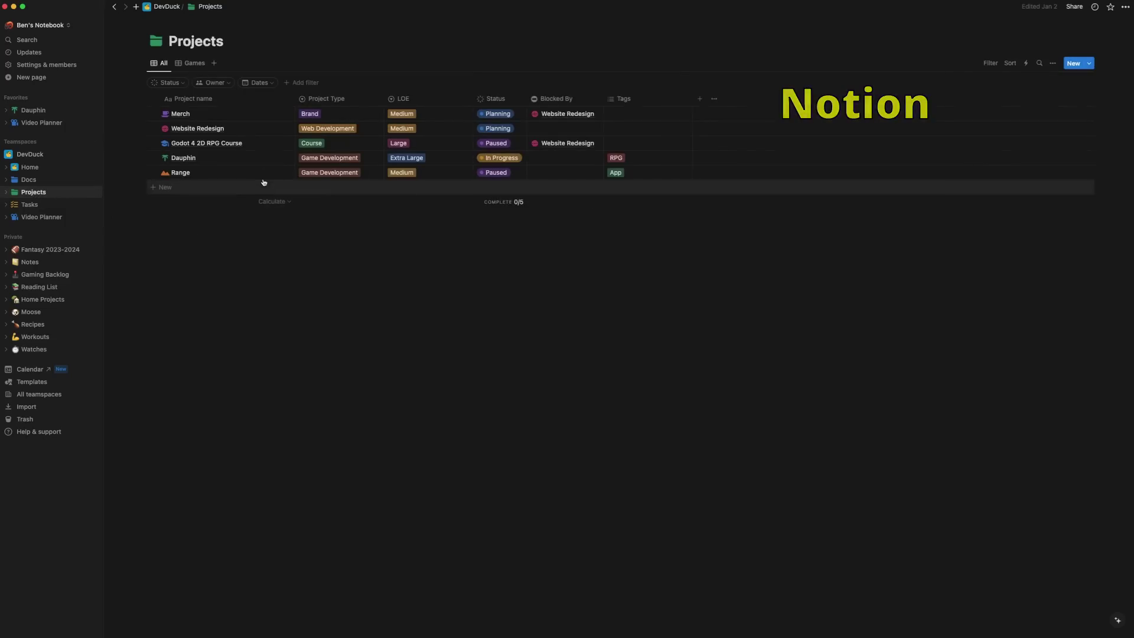
pyautogui.click(270, 173)
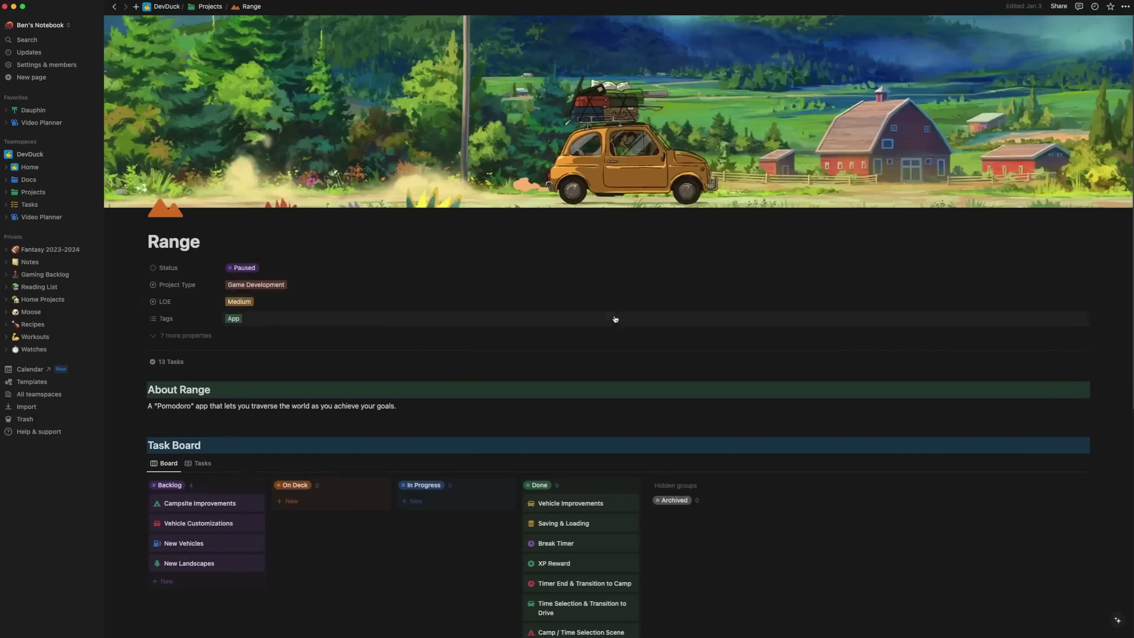
pyautogui.scroll(-4, 848, 508)
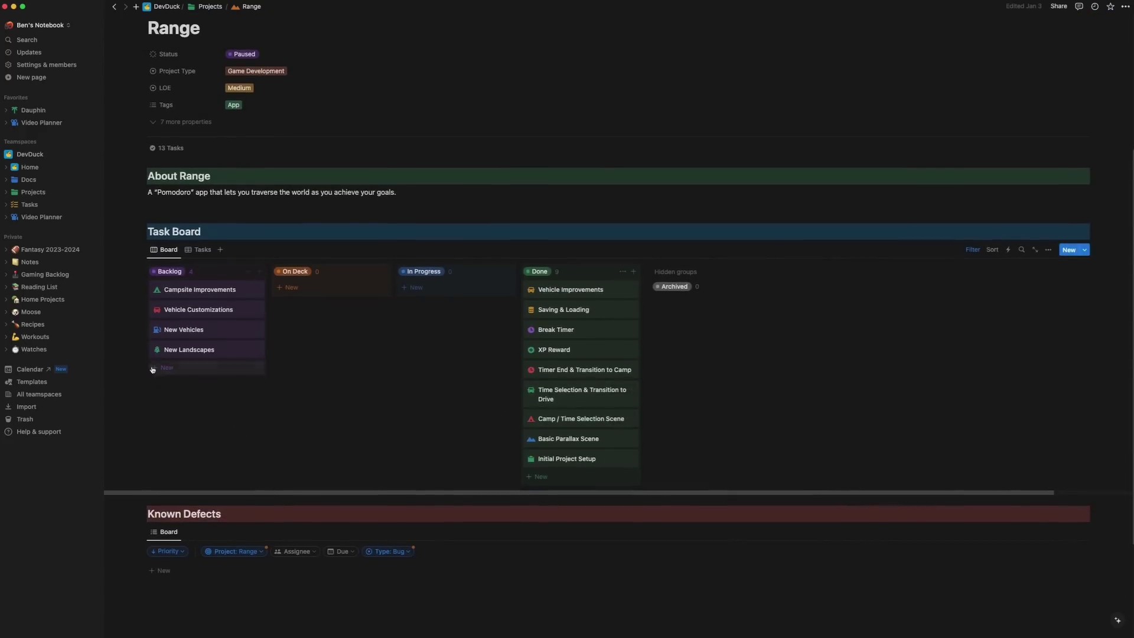
# - Open Gaming Backlog and switch to its Single-Player Backlog board view
pyautogui.click(56, 275)
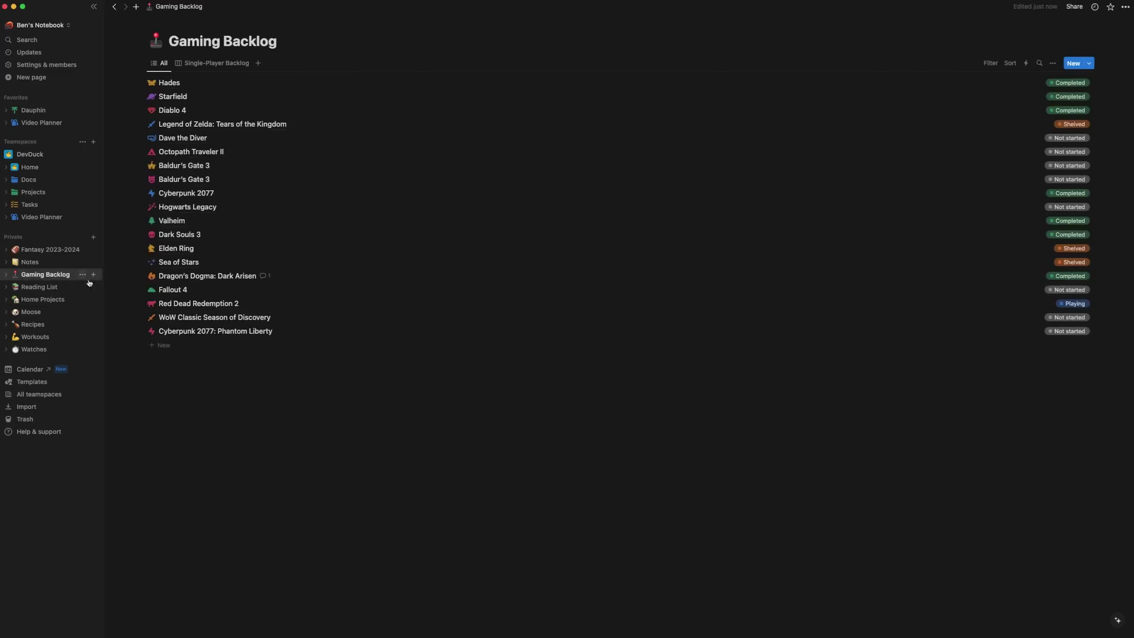
pyautogui.click(235, 64)
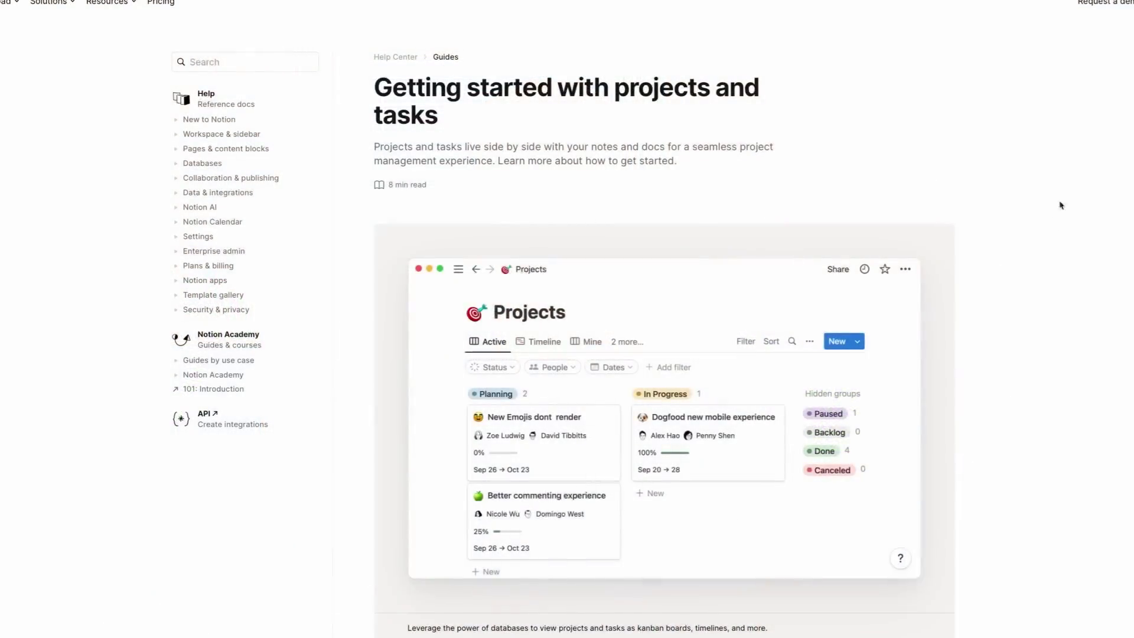
# - Jump to the guide's 'Adding a project tracker in Notion' section from its contents
pyautogui.scroll(-5, 1042, 262)
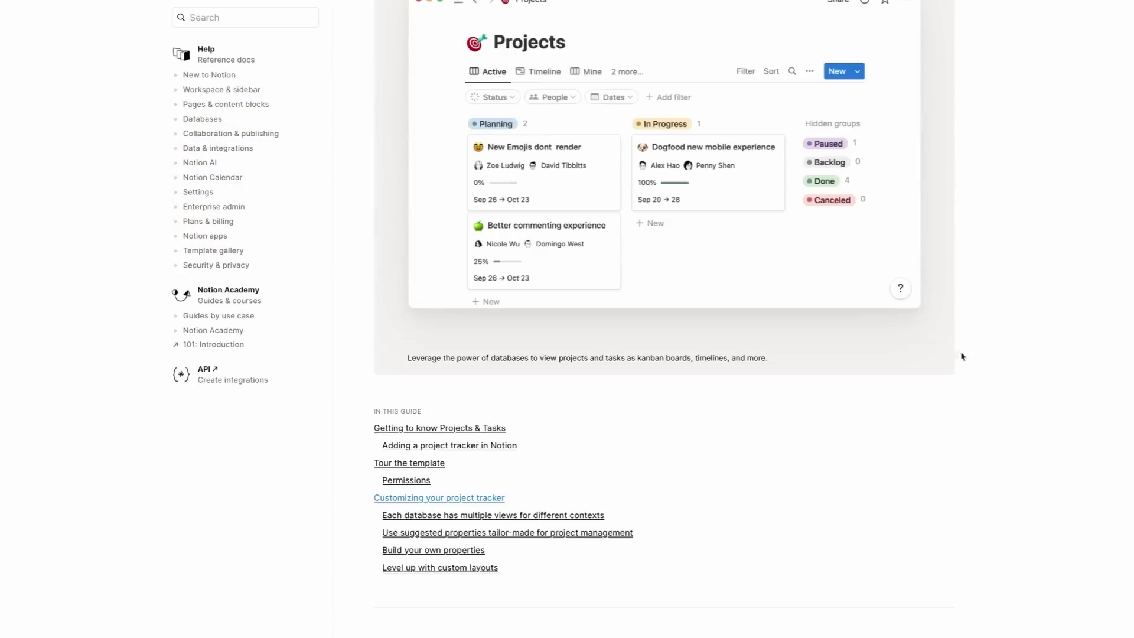
pyautogui.click(459, 446)
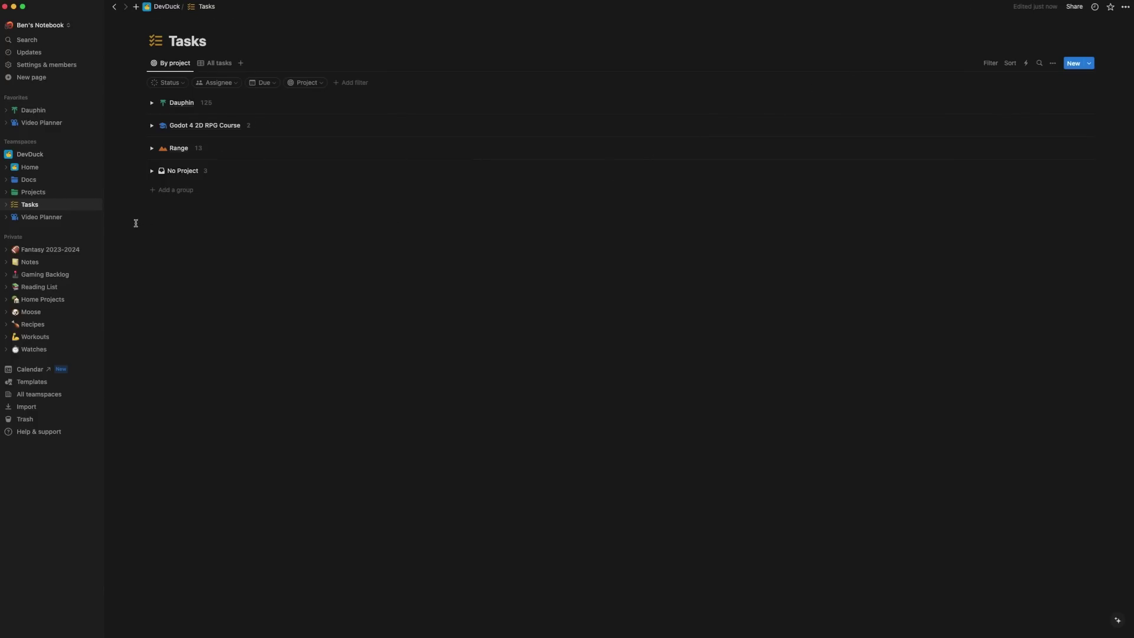
# - Expand and load more of the Dauphin task group, then open the Dauphin project page
pyautogui.click(150, 104)
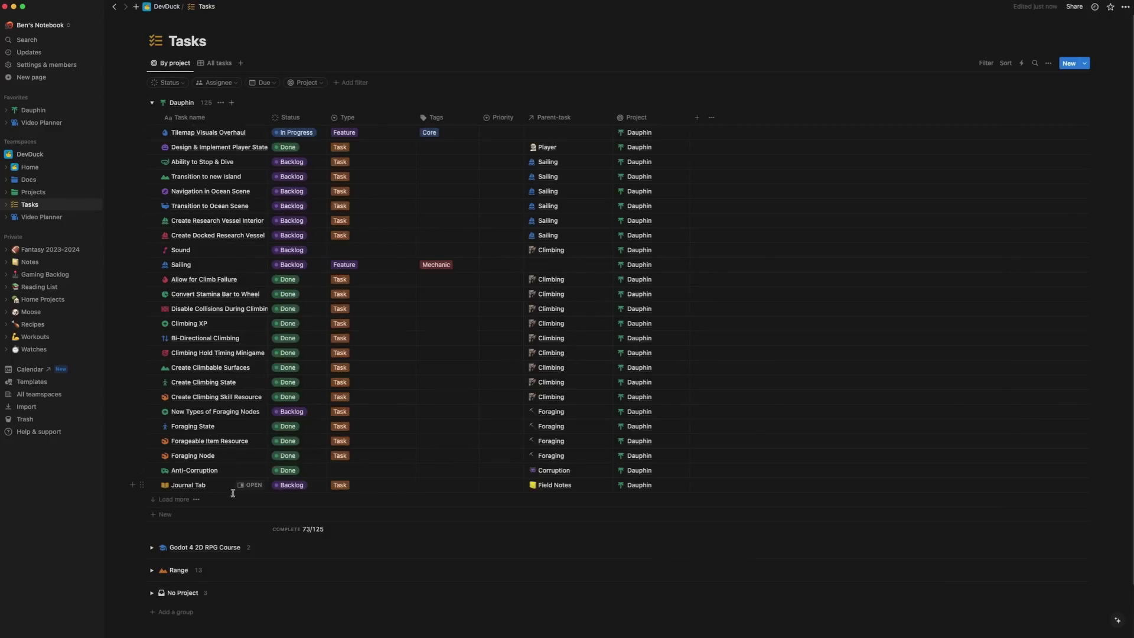
pyautogui.click(172, 500)
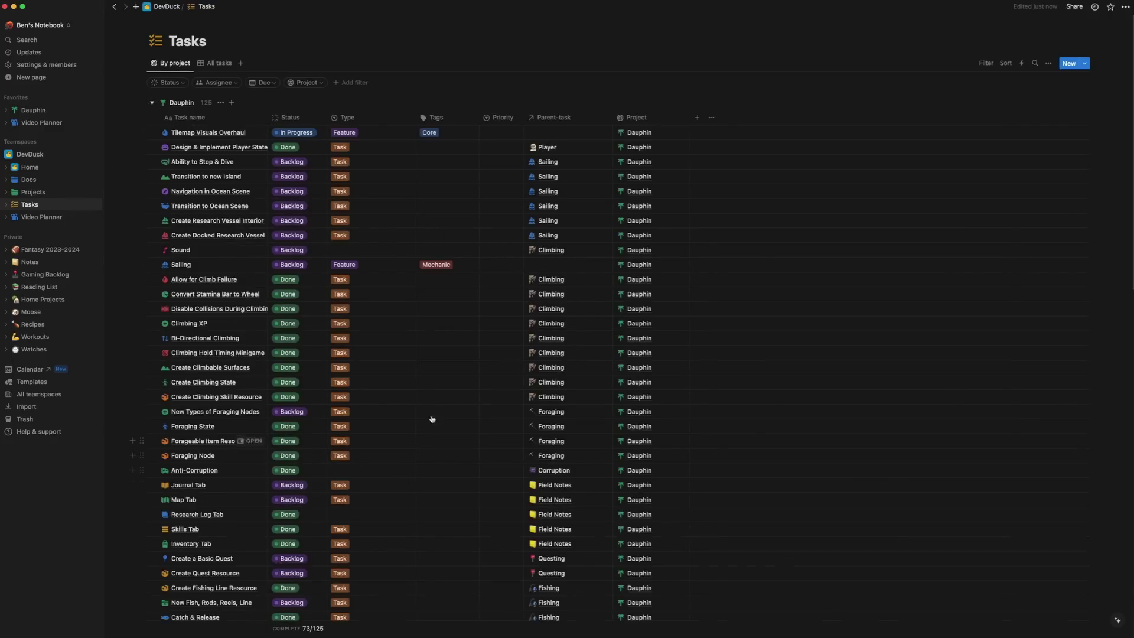
pyautogui.scroll(-5, 486, 366)
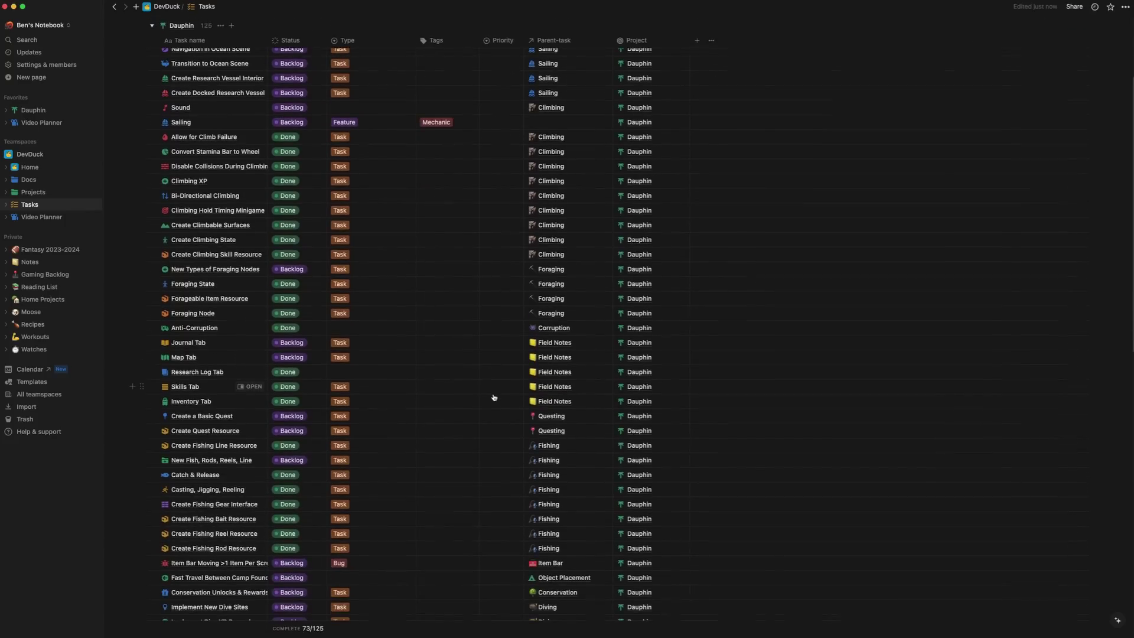
pyautogui.click(33, 110)
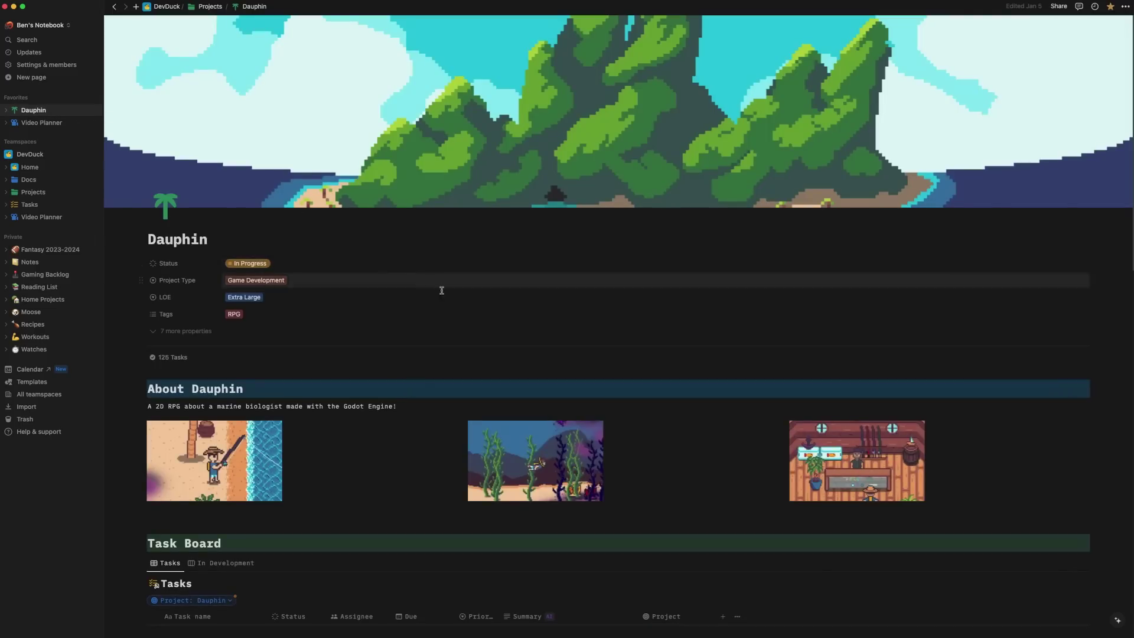
# - Switch the Dauphin Task Board to the In Development view
pyautogui.scroll(-10, 479, 311)
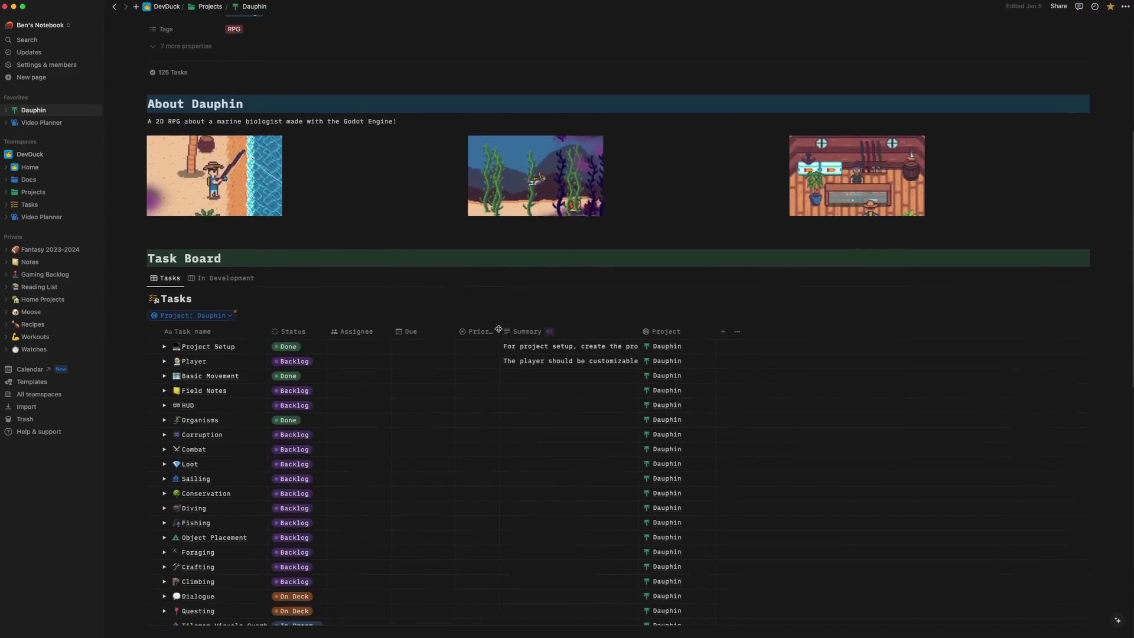
pyautogui.scroll(-3, 485, 447)
pyautogui.click(215, 208)
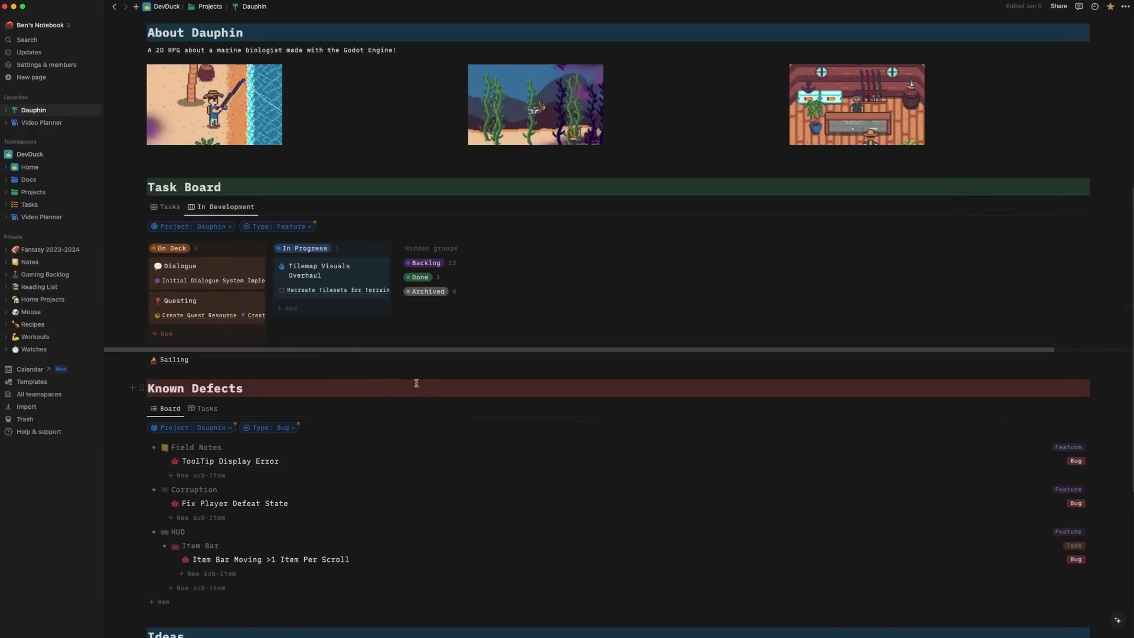
# - Open the Tilemap Visuals Overhaul task card from the board
pyautogui.scroll(-3, 475, 395)
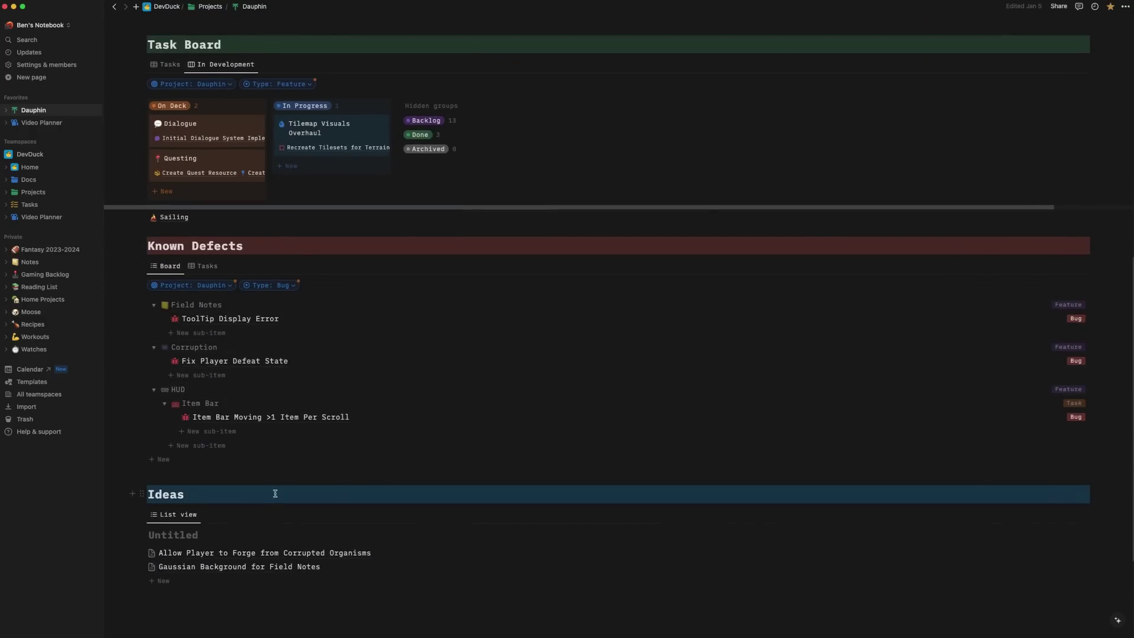
pyautogui.scroll(6, 473, 440)
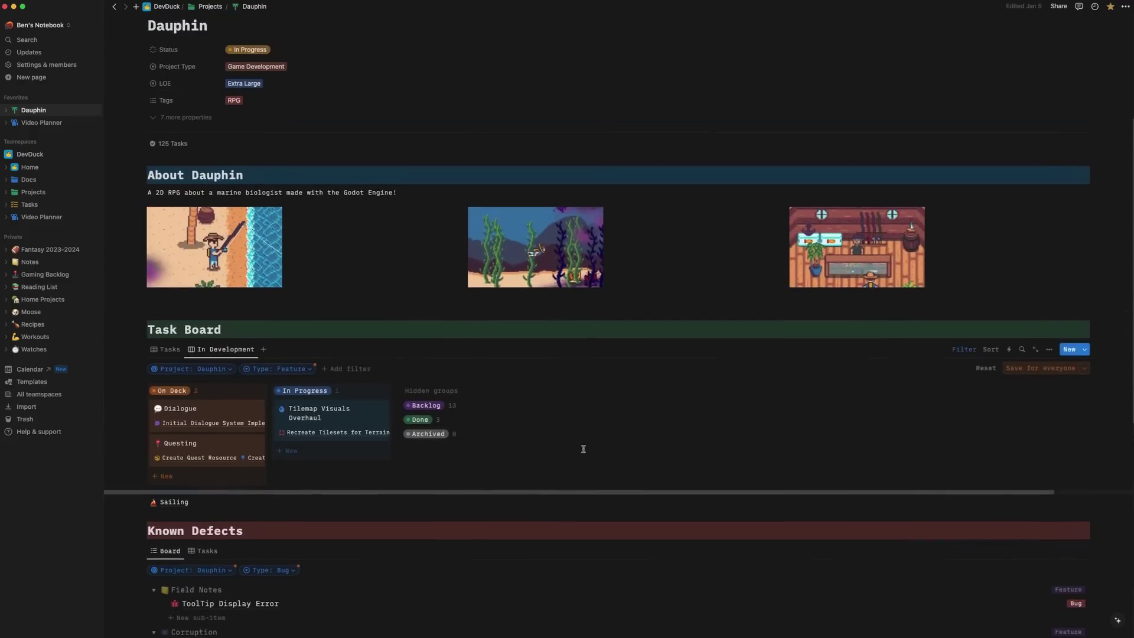
pyautogui.click(357, 414)
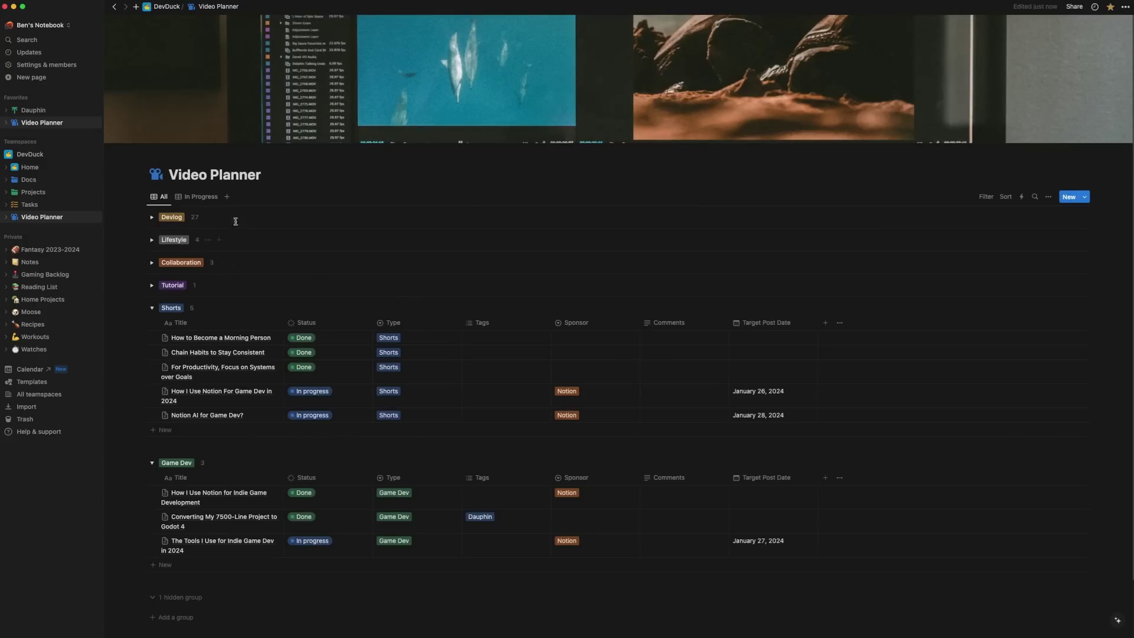
# - Filter the Video Planner to the In Progress view
pyautogui.click(199, 201)
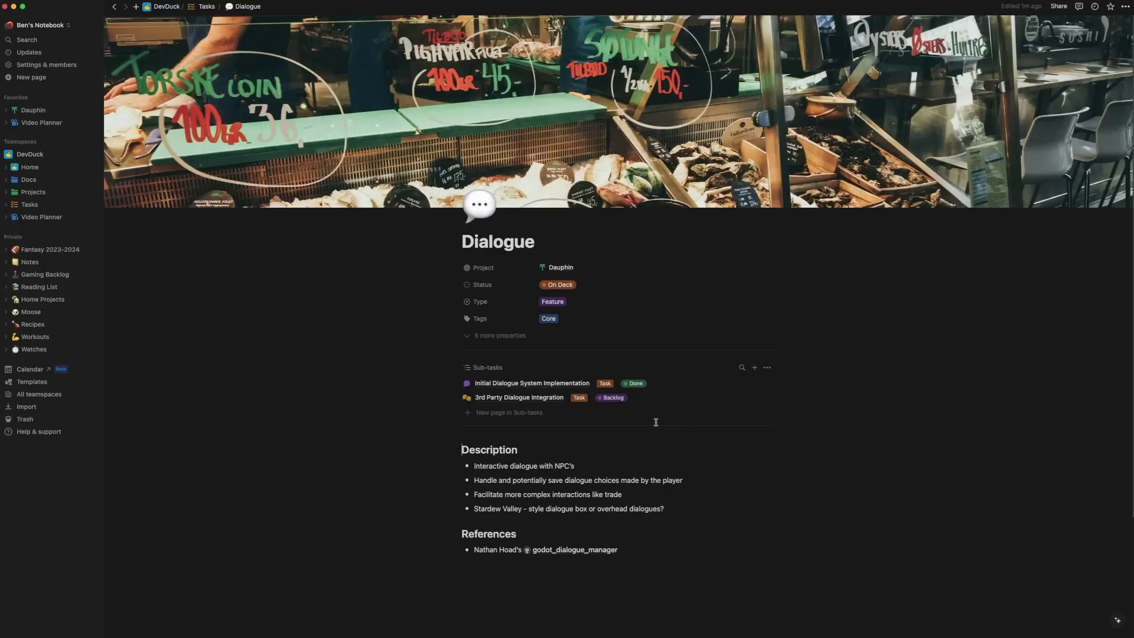
# - Insert an AI Summary block at the end of the Dialogue task and generate it
pyautogui.scroll(-3, 656, 422)
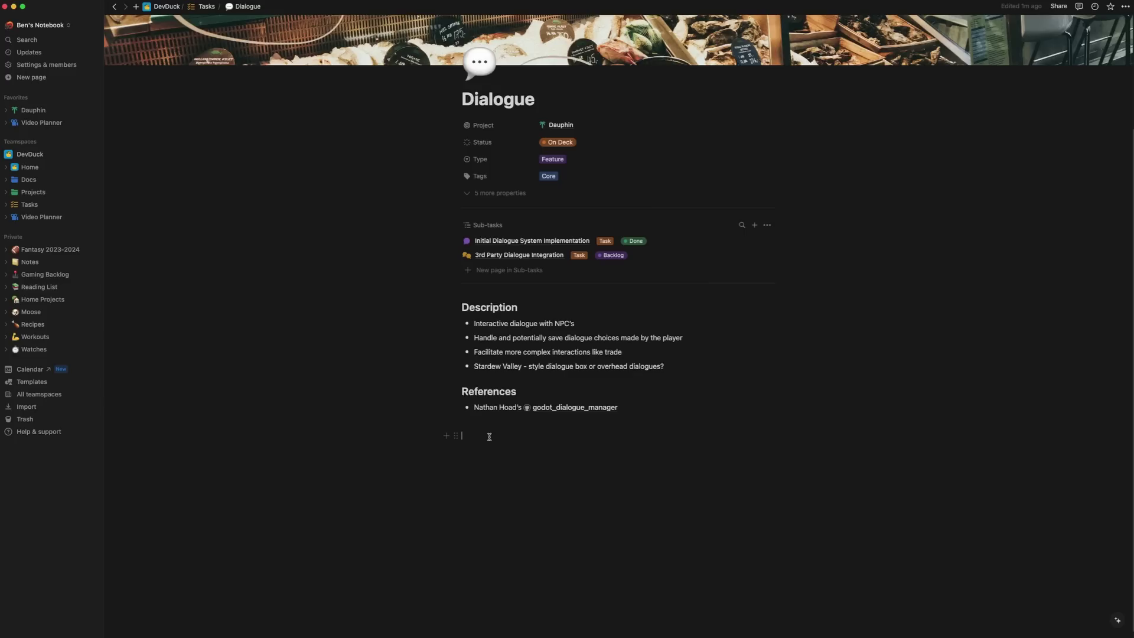
pyautogui.press('space')
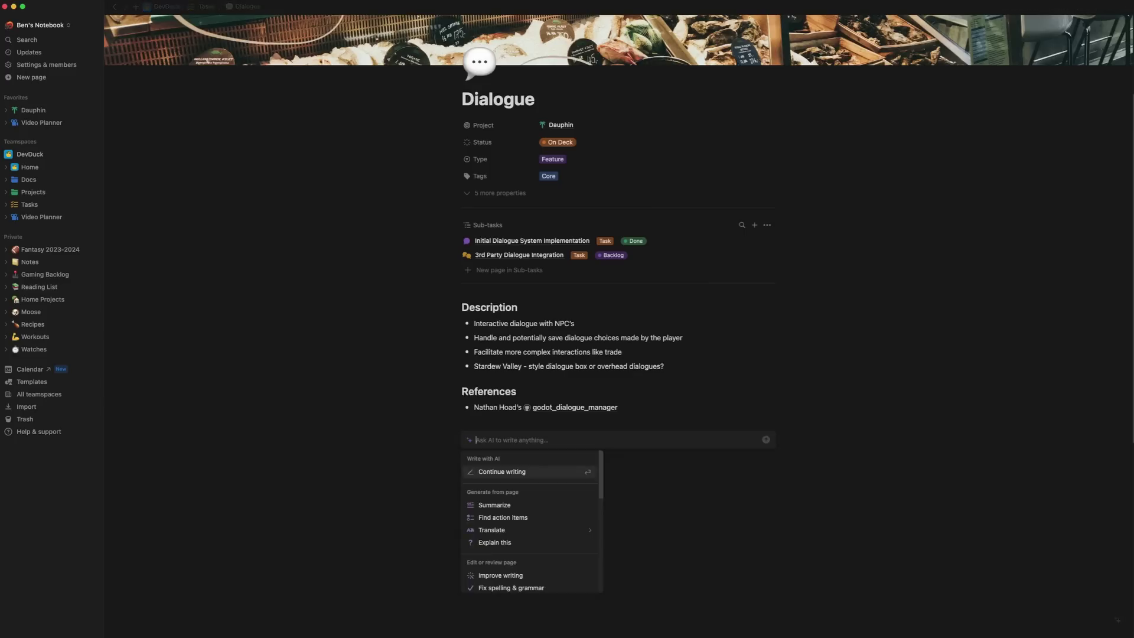
pyautogui.scroll(-2, 851, 468)
pyautogui.scroll(-2, 855, 470)
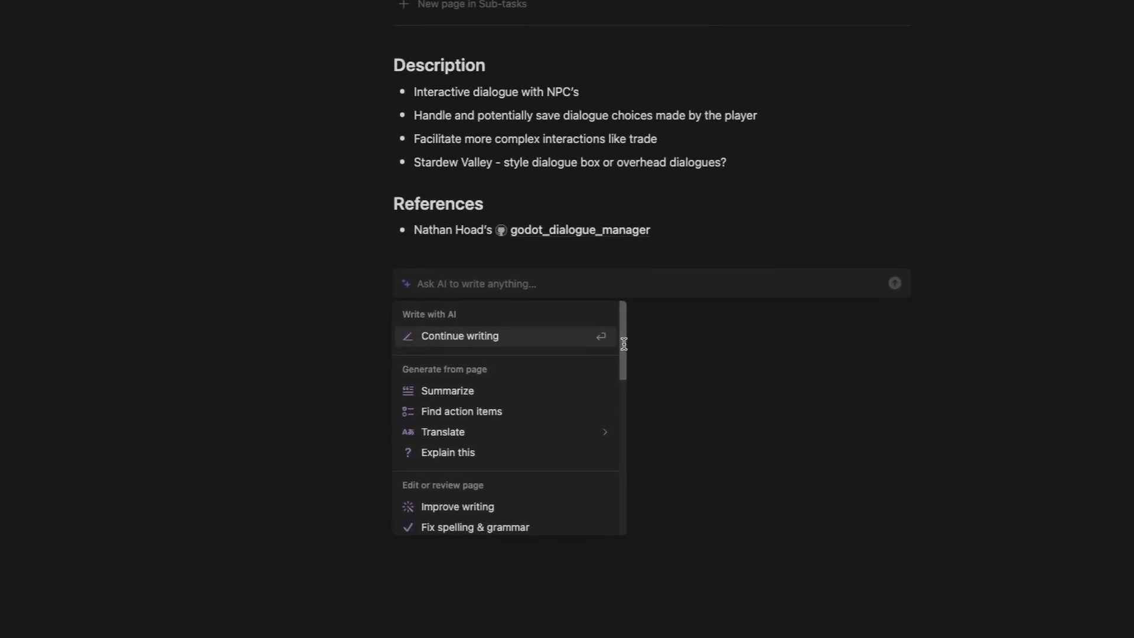
pyautogui.moveTo(624, 344); pyautogui.dragTo(628, 491)
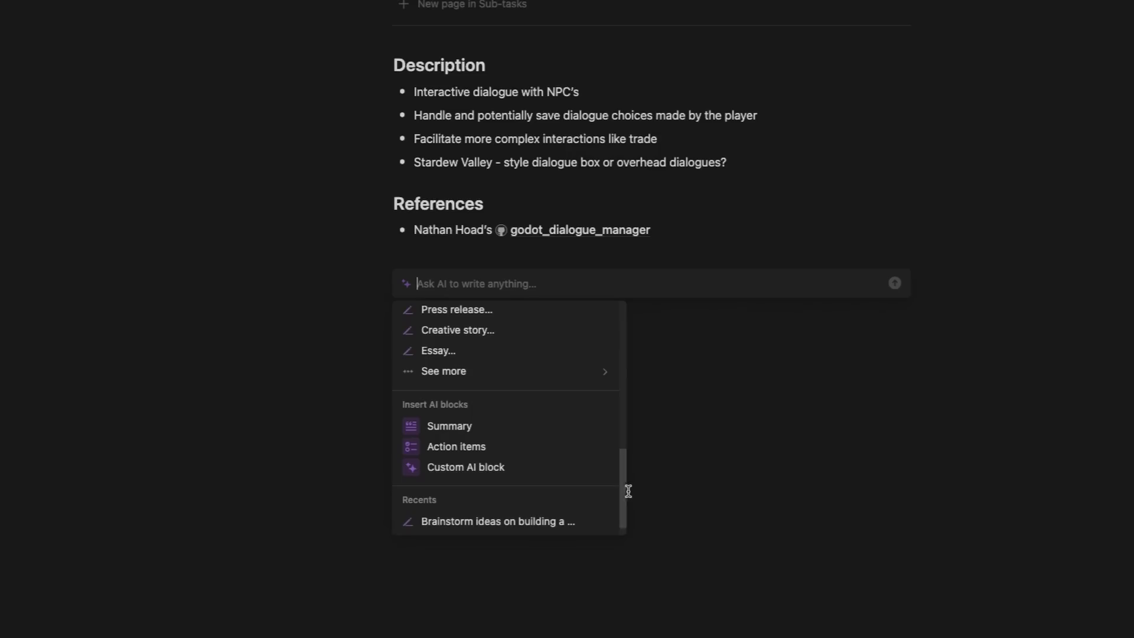
pyautogui.click(468, 428)
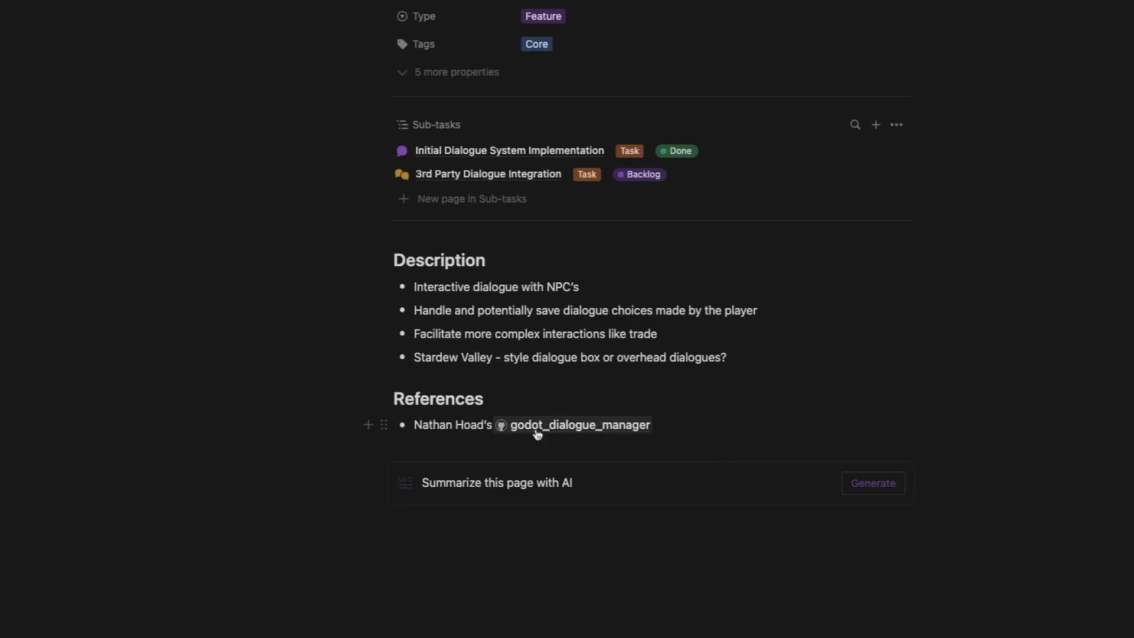
pyautogui.click(874, 486)
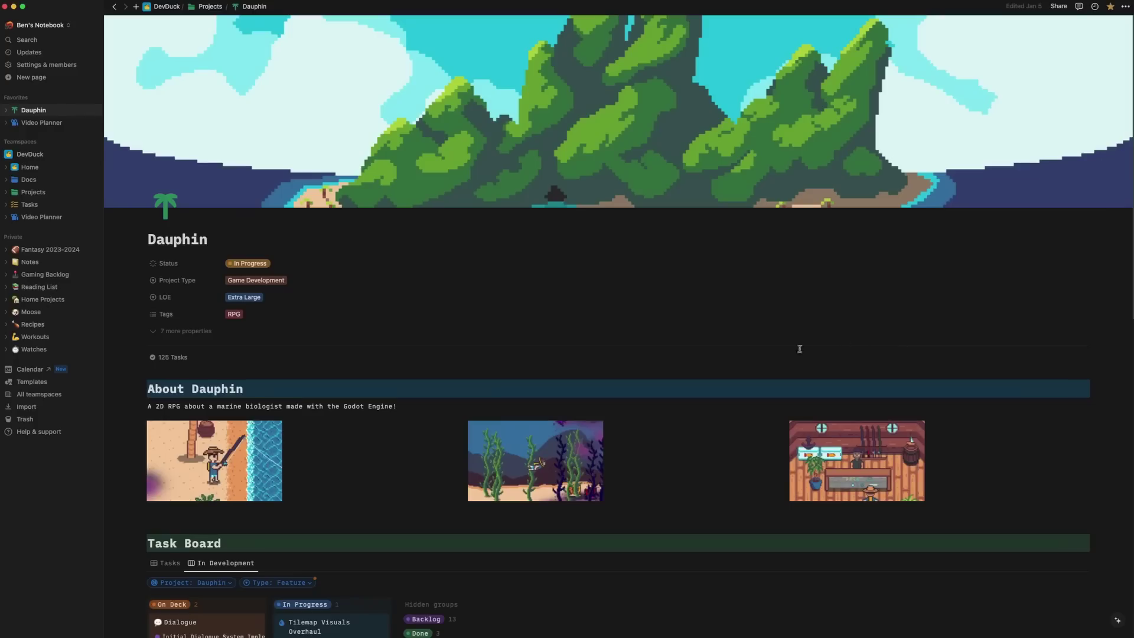
# - Open the Questing task page and add an empty block below its description
pyautogui.scroll(-5, 482, 345)
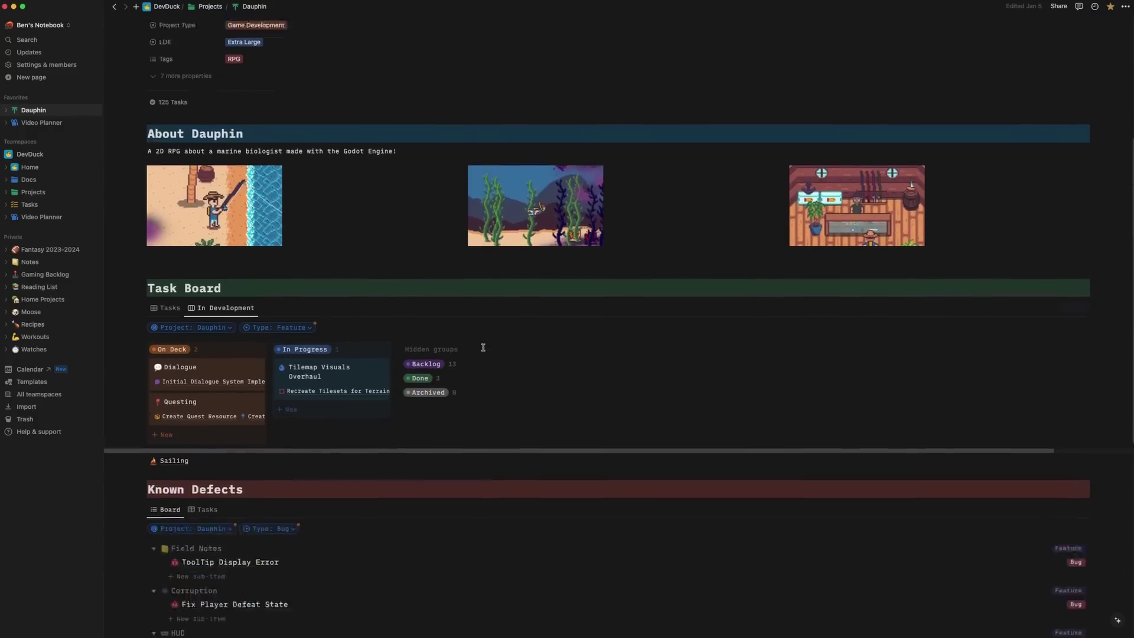
pyautogui.scroll(-2, 570, 413)
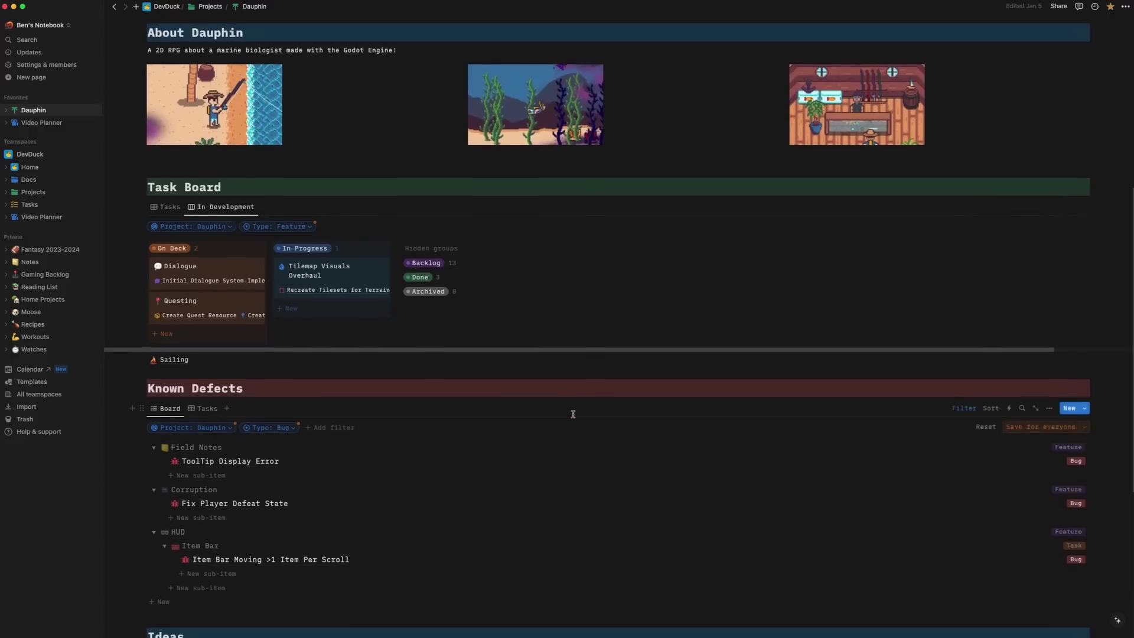
pyautogui.click(218, 302)
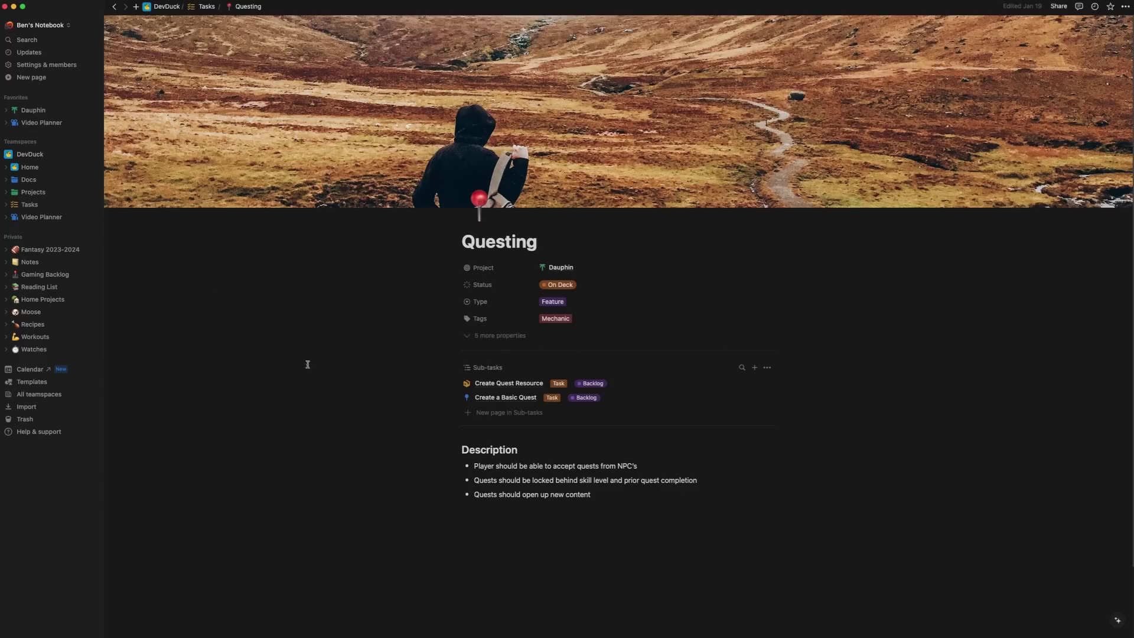
pyautogui.scroll(-2, 709, 458)
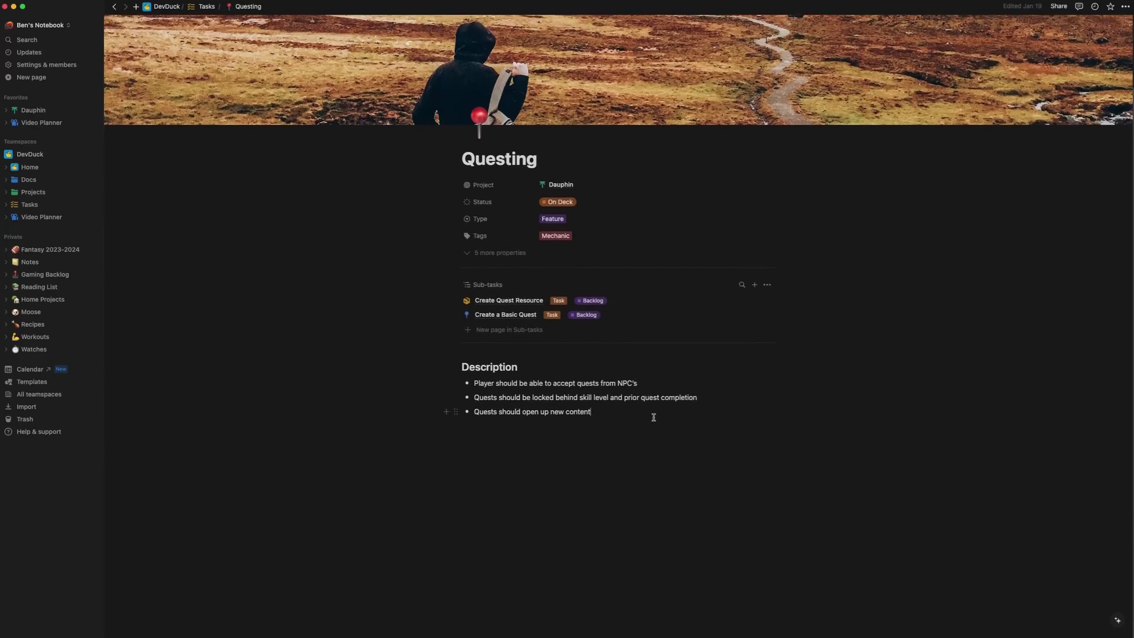
pyautogui.press('Return')
pyautogui.press('Return')
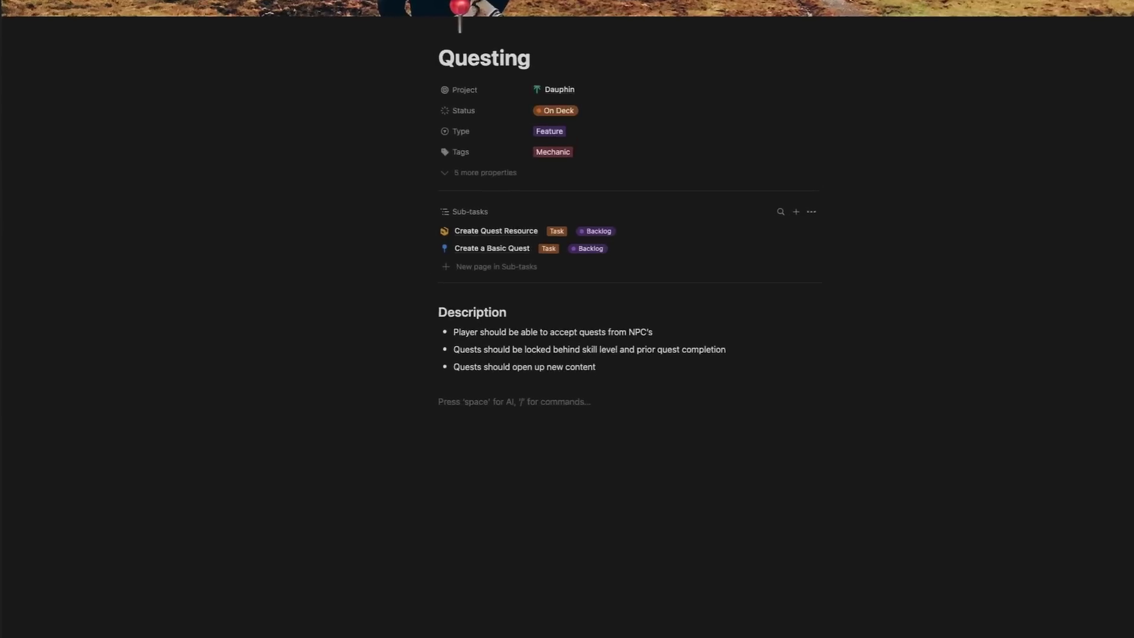
# - Brainstorm ten questing-system ideas with AI using the recent prompt and accept them as bullets
pyautogui.press('space')
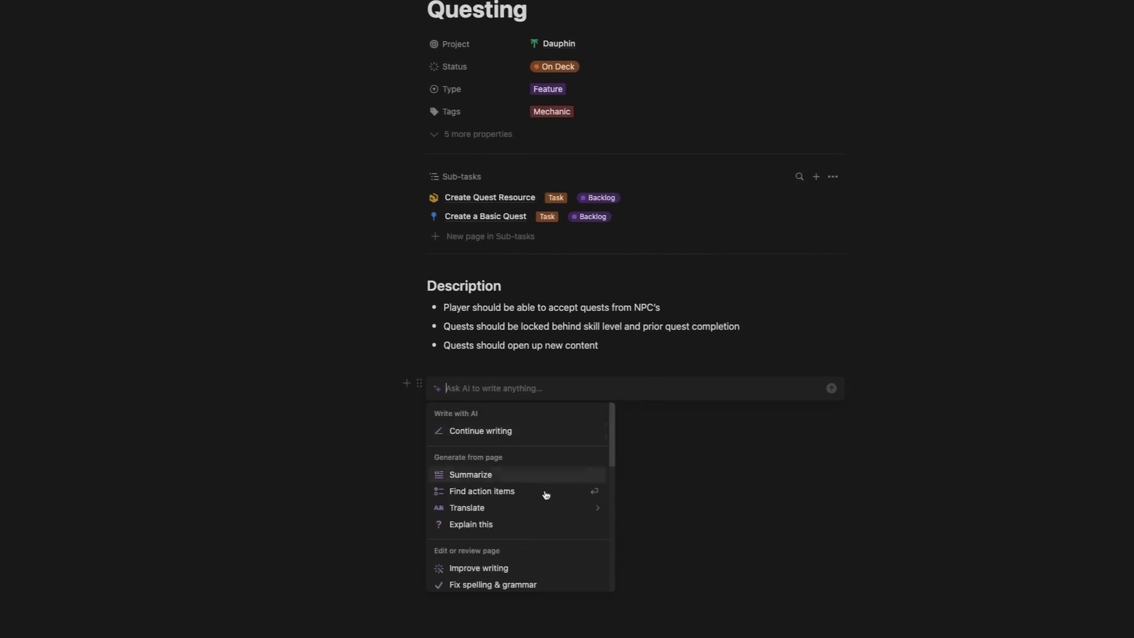
pyautogui.scroll(-5, 539, 499)
pyautogui.scroll(-3, 539, 497)
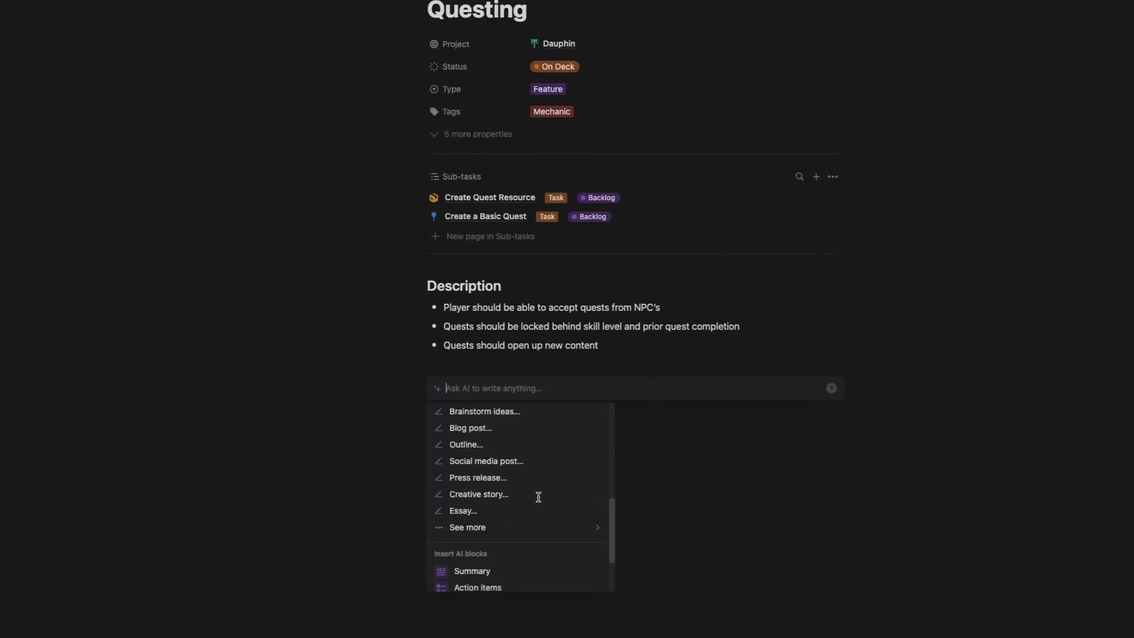
pyautogui.scroll(3, 539, 501)
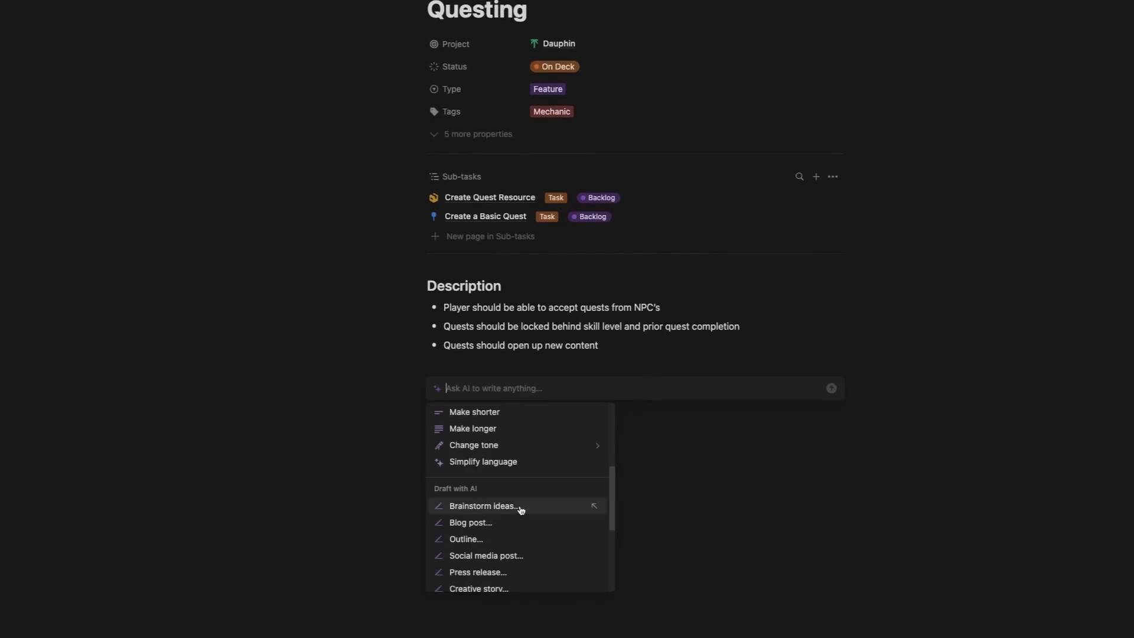
pyautogui.click(521, 509)
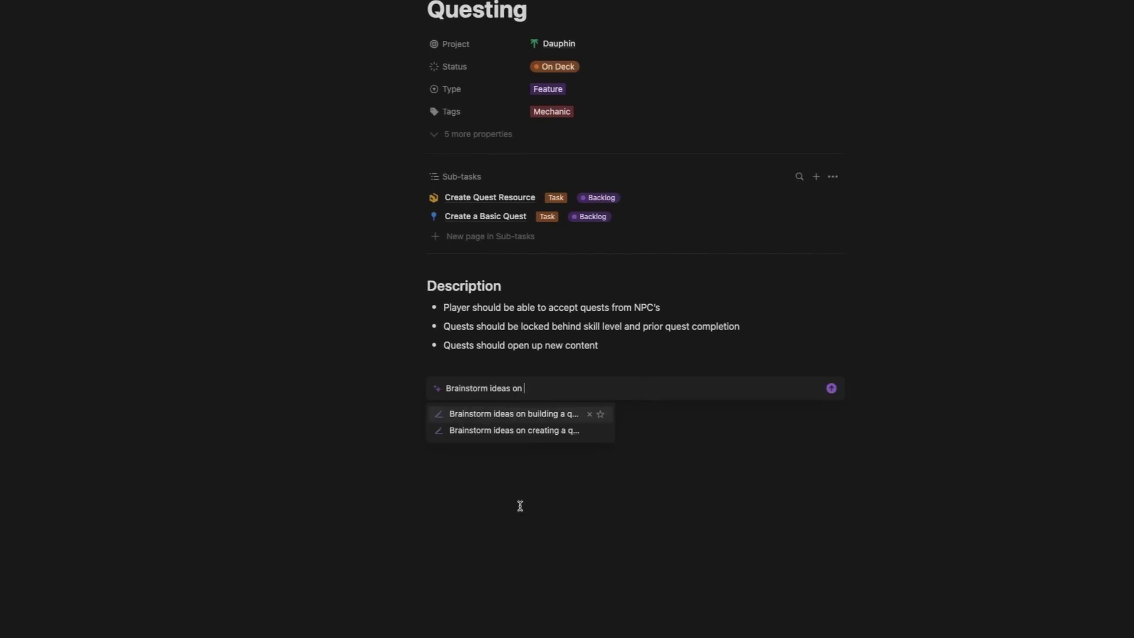
pyautogui.click(549, 417)
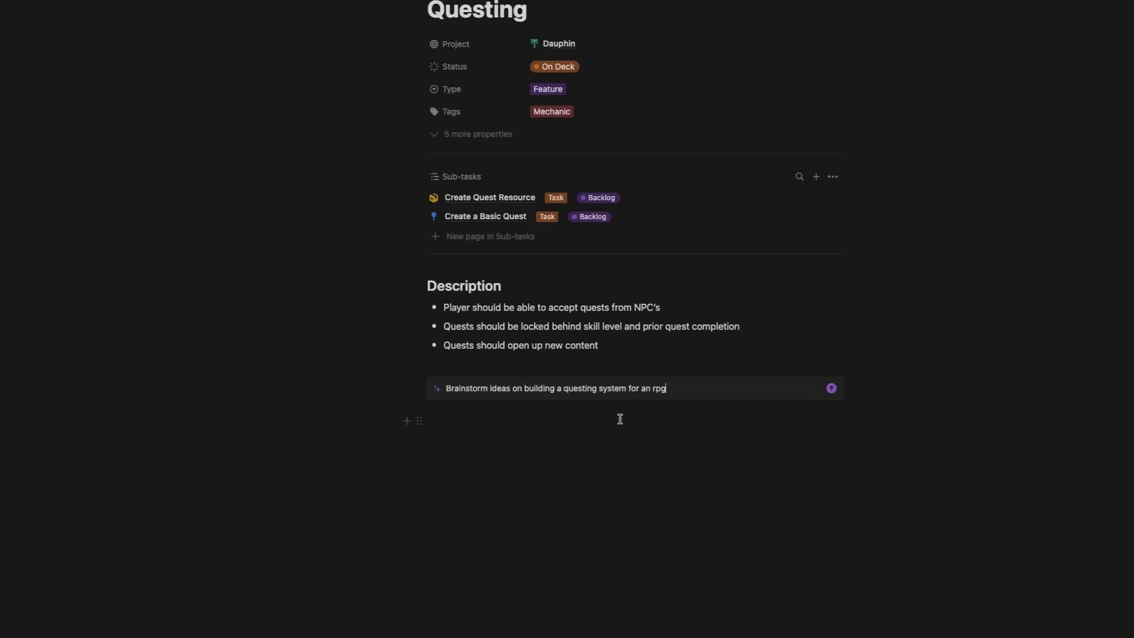
pyautogui.press('Return')
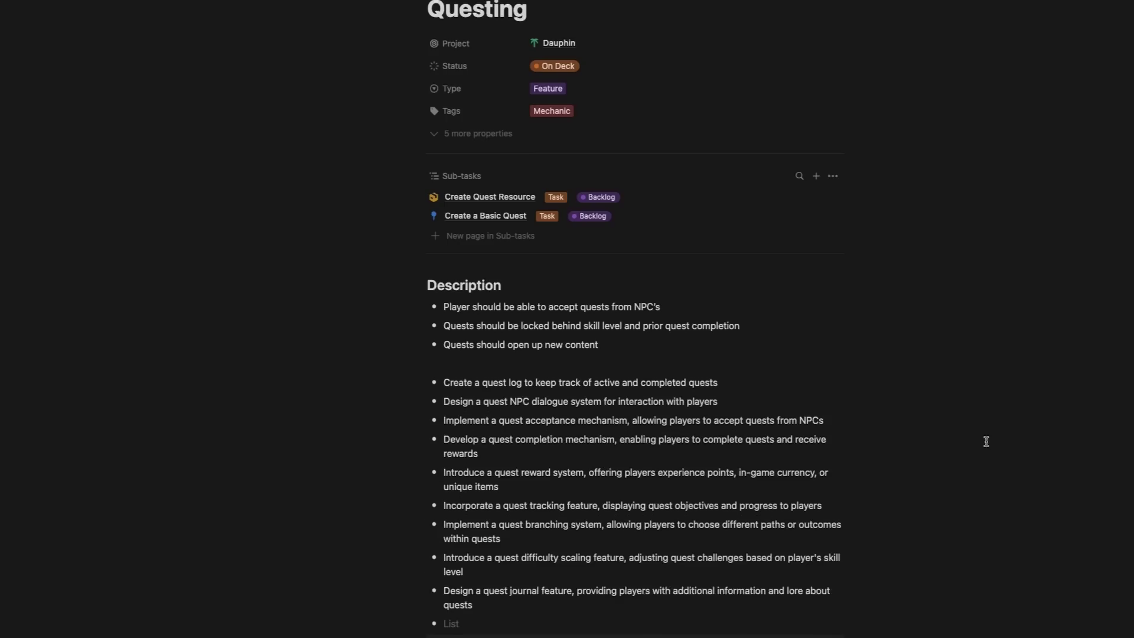
pyautogui.press('Return')
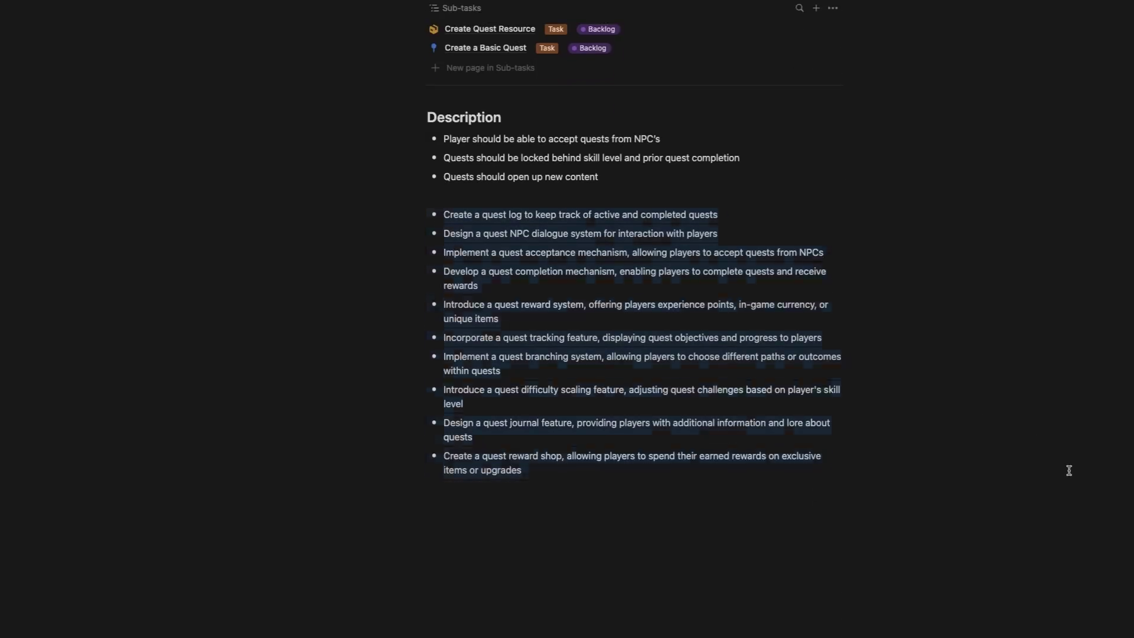
pyautogui.click(635, 485)
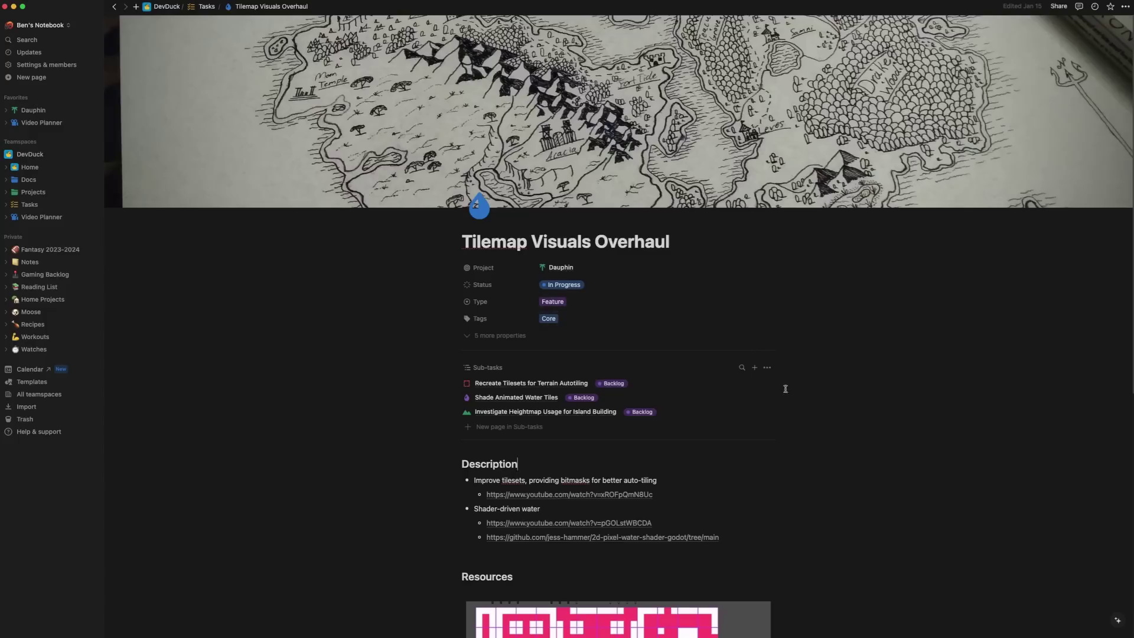
# - Ask Notion AI how many days are left to finish the tools for indie dev video
pyautogui.click(1121, 623)
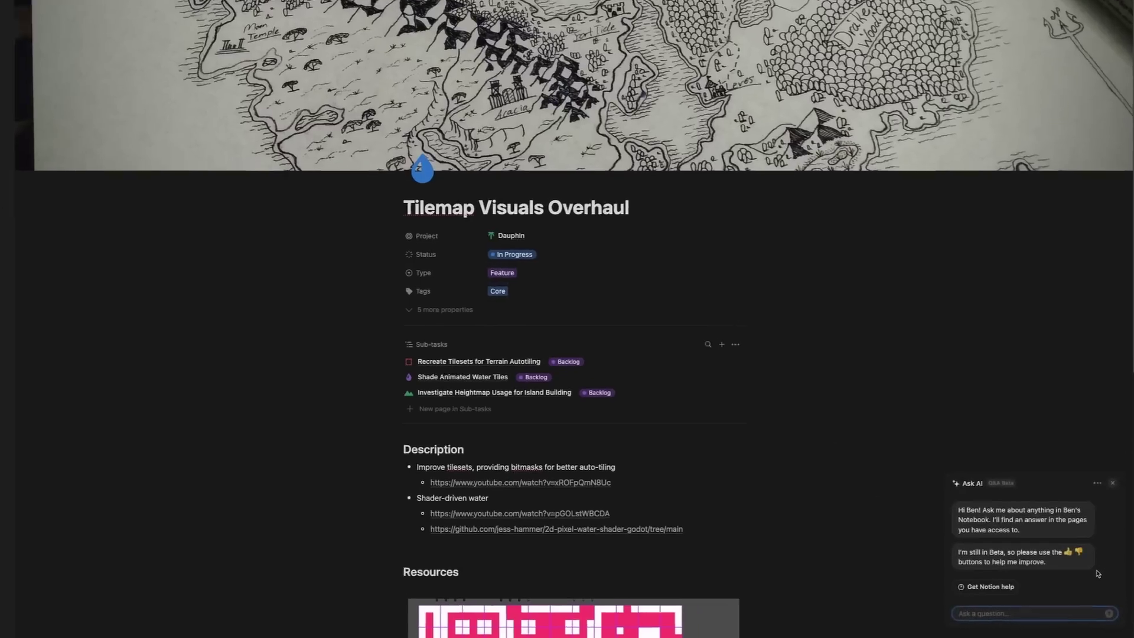
pyautogui.write('how many days ')
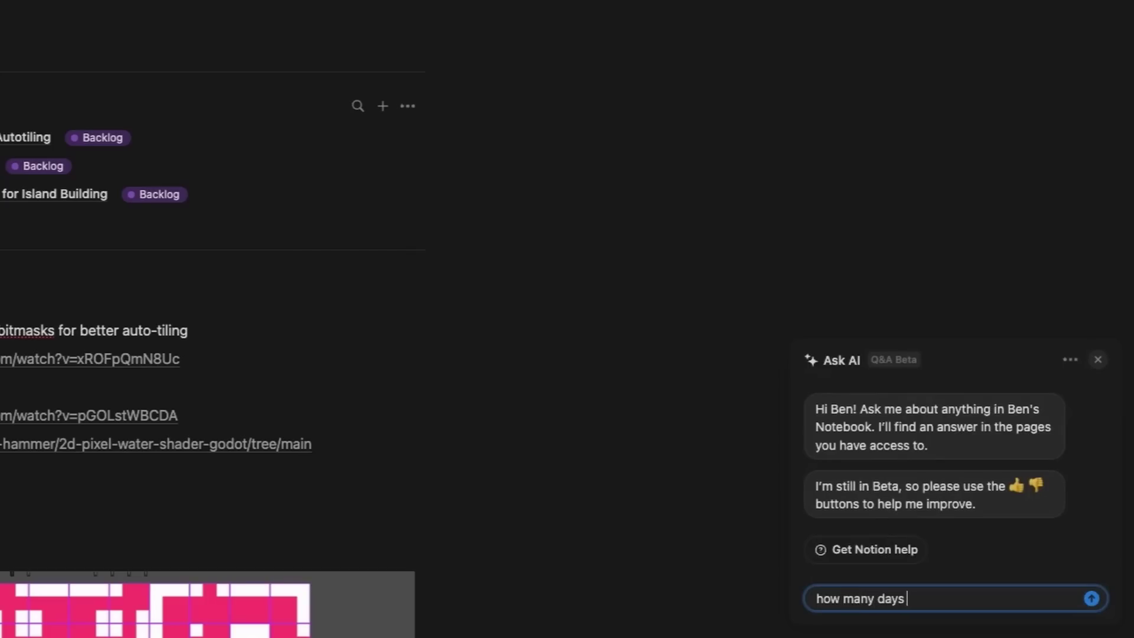
pyautogui.write('do i have left to finish m')
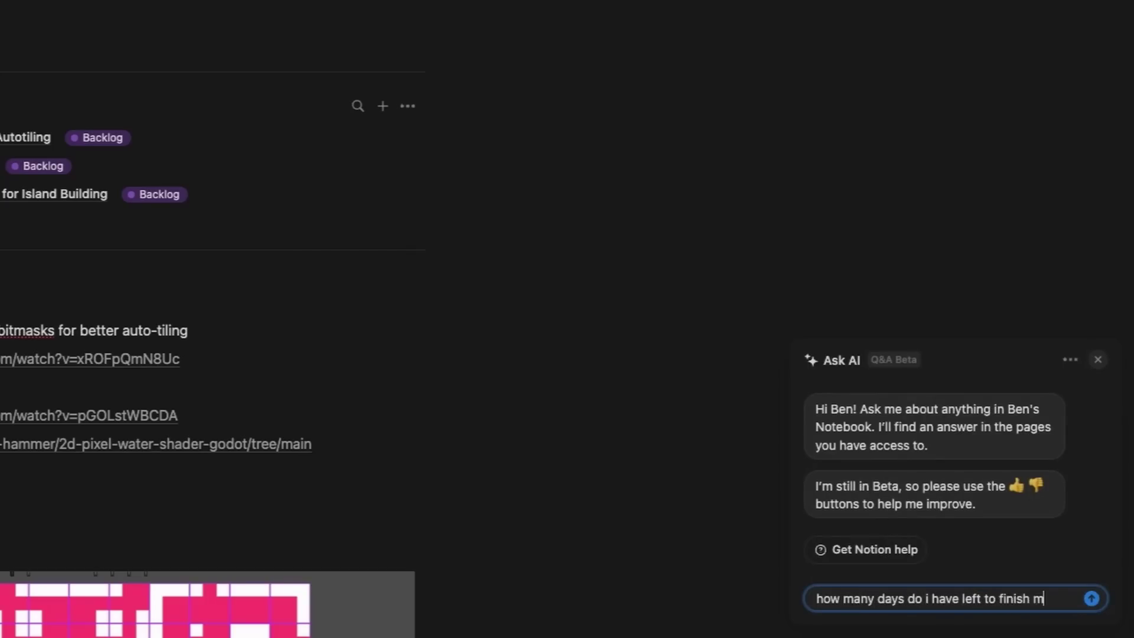
pyautogui.write('y tools for indie dev video?')
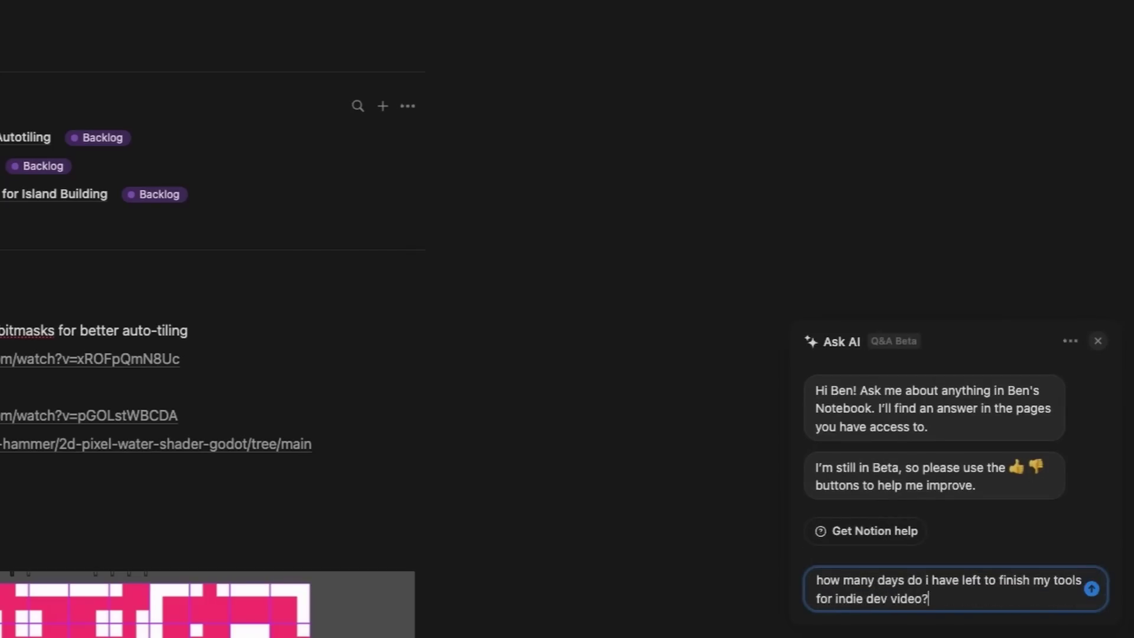
pyautogui.press('Return')
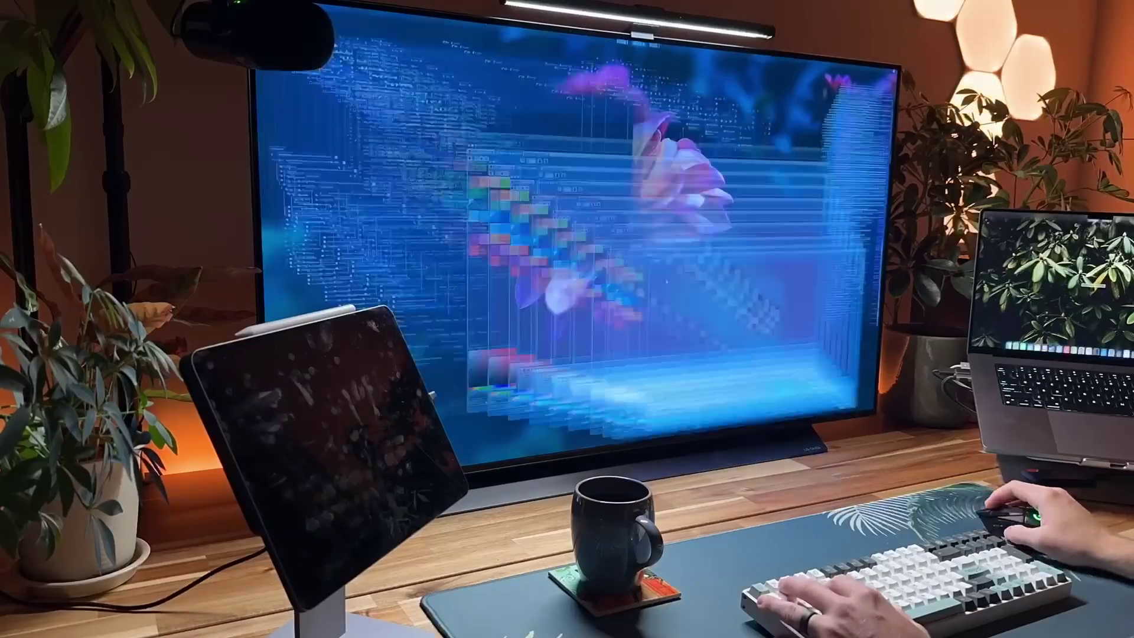
# - Open the palm-tree PNG and zoom around the canvas
pyautogui.press('Return')
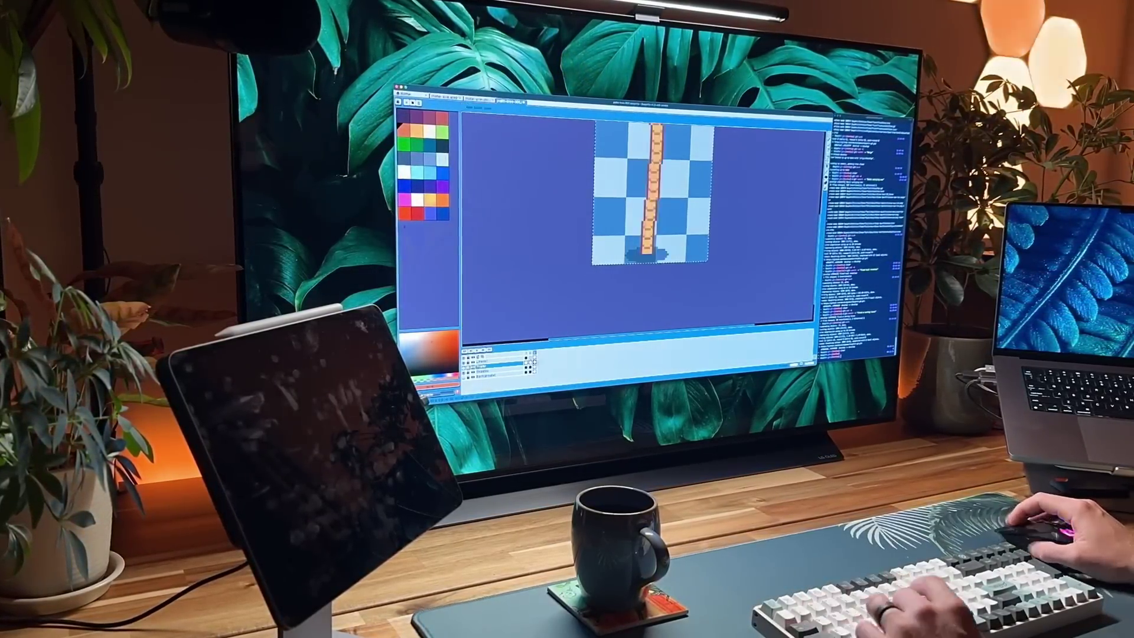
pyautogui.scroll(-3, 638, 225)
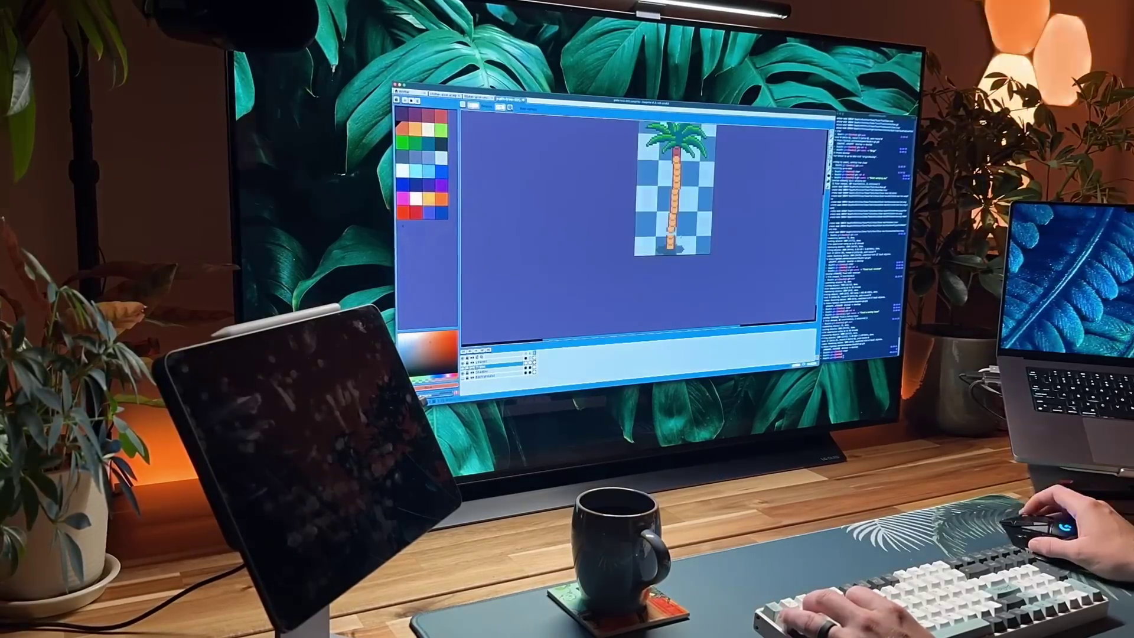
pyautogui.scroll(4, 638, 224)
pyautogui.scroll(-1, 656, 237)
pyautogui.scroll(-2, 662, 195)
# - Toggle the palm-tree layers to compare the leaves with and without the trunk
pyautogui.press('.')
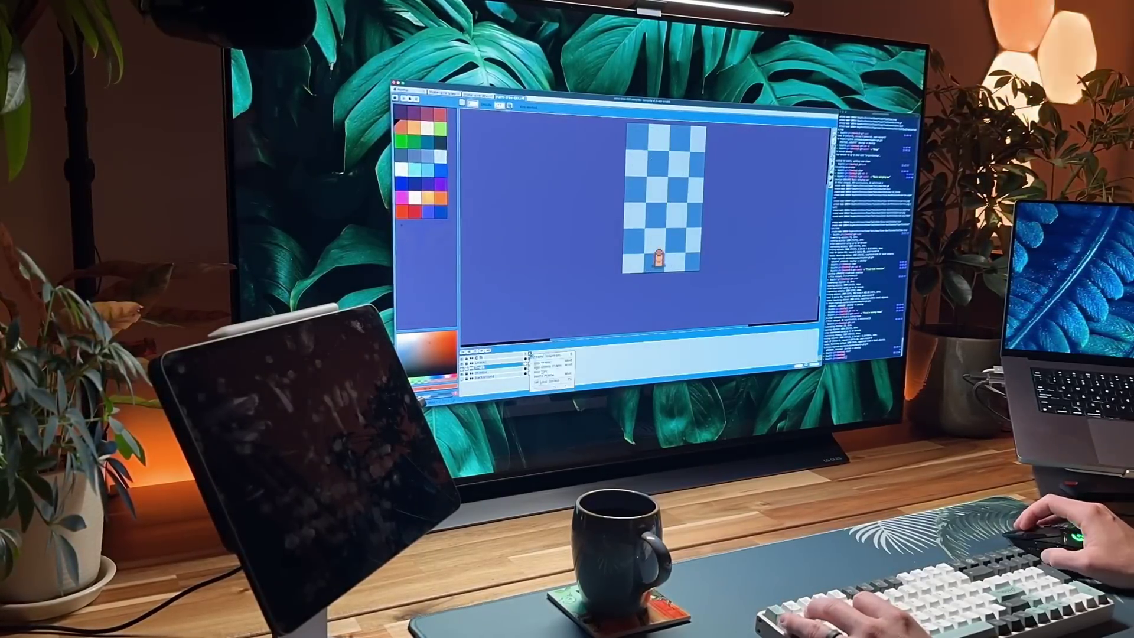
pyautogui.press(',')
pyautogui.press('.')
pyautogui.press(',')
pyautogui.scroll(3, 665, 195)
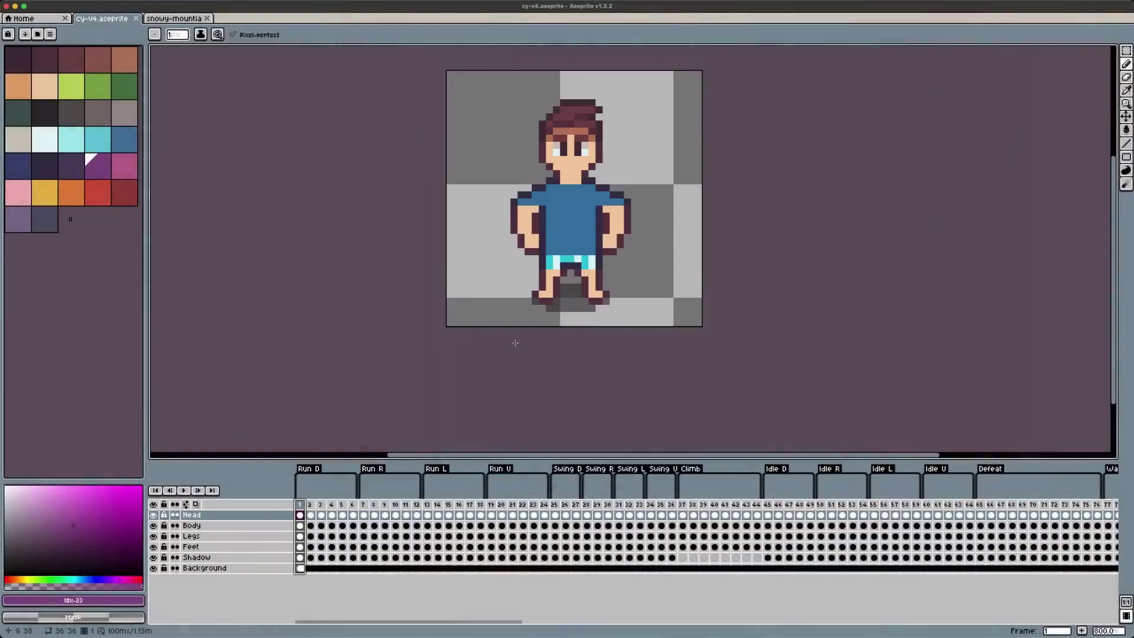
pyautogui.scroll(2, 790, 207)
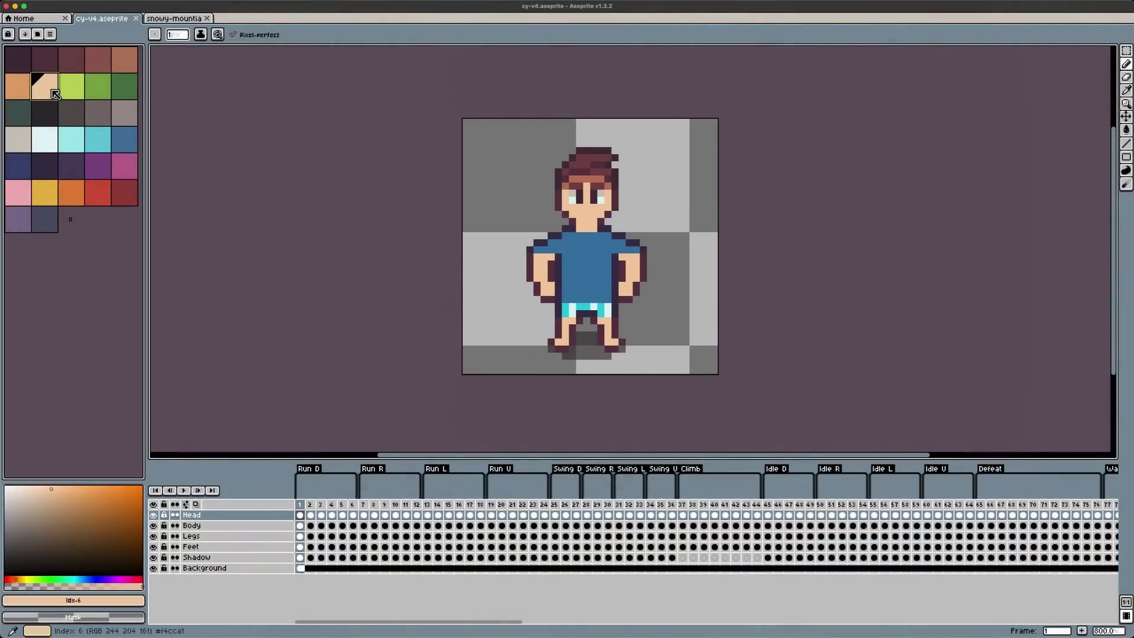
# - Pick dark grey and light cyan, step the sprite through Run R and Run L, then open snowy-mountains
pyautogui.click(53, 124)
pyautogui.click(54, 132)
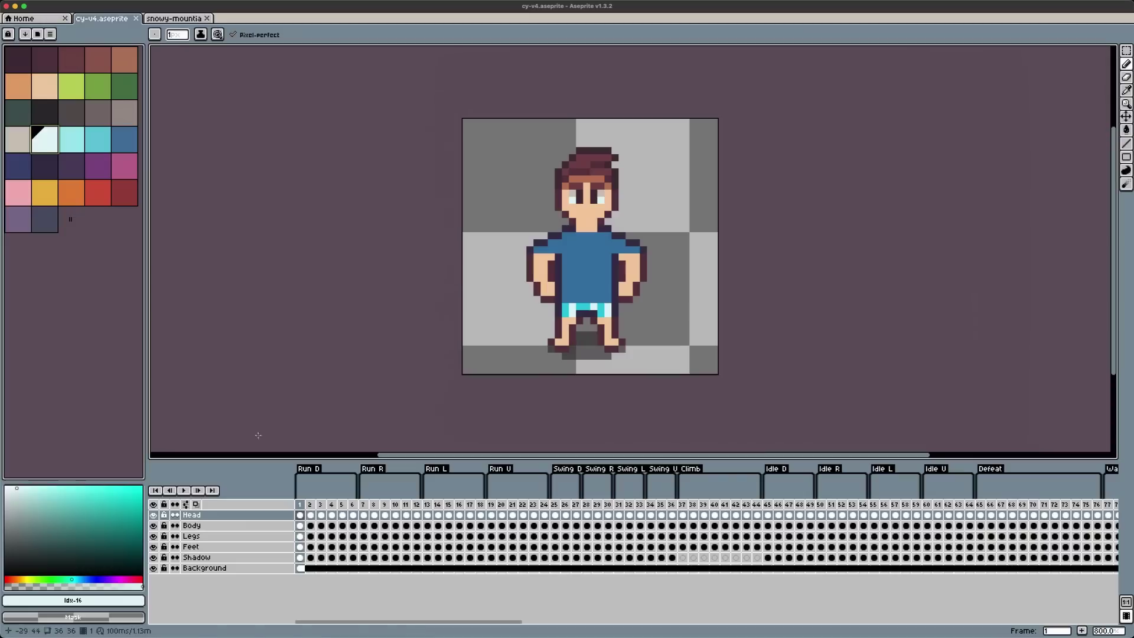
pyautogui.click(300, 505)
pyautogui.press('Right')
pyautogui.press('Right')
pyautogui.press('Right')
pyautogui.press('Right')
pyautogui.press('Right')
pyautogui.press('Right')
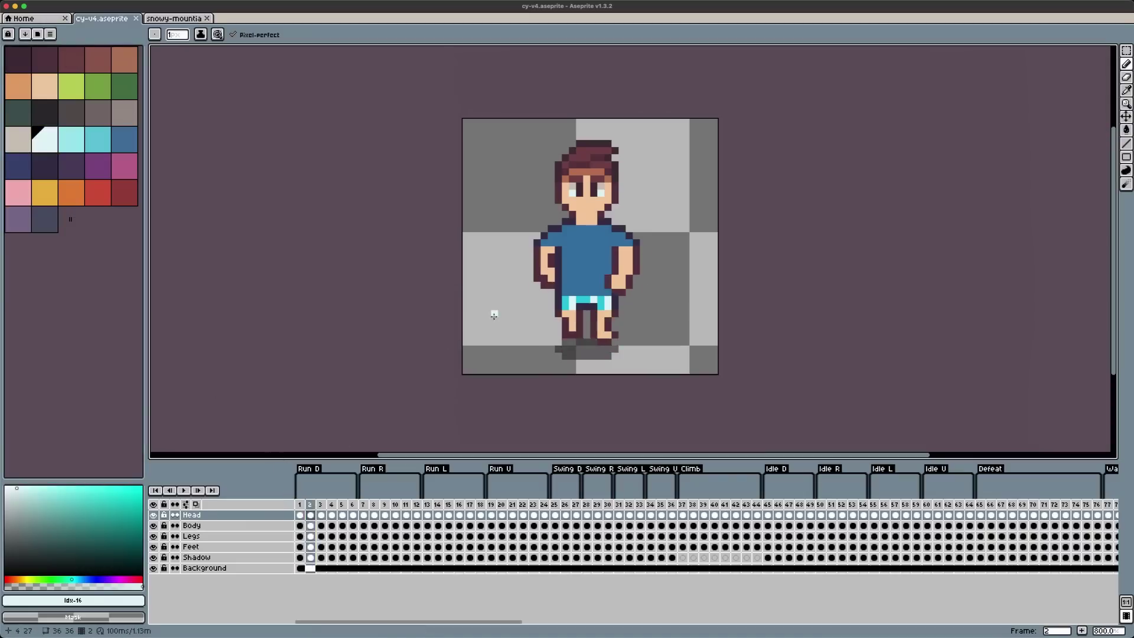
pyautogui.press('Right')
pyautogui.press('Right')
pyautogui.press('Right')
pyautogui.press('Right')
pyautogui.press('Right')
pyautogui.press('Right')
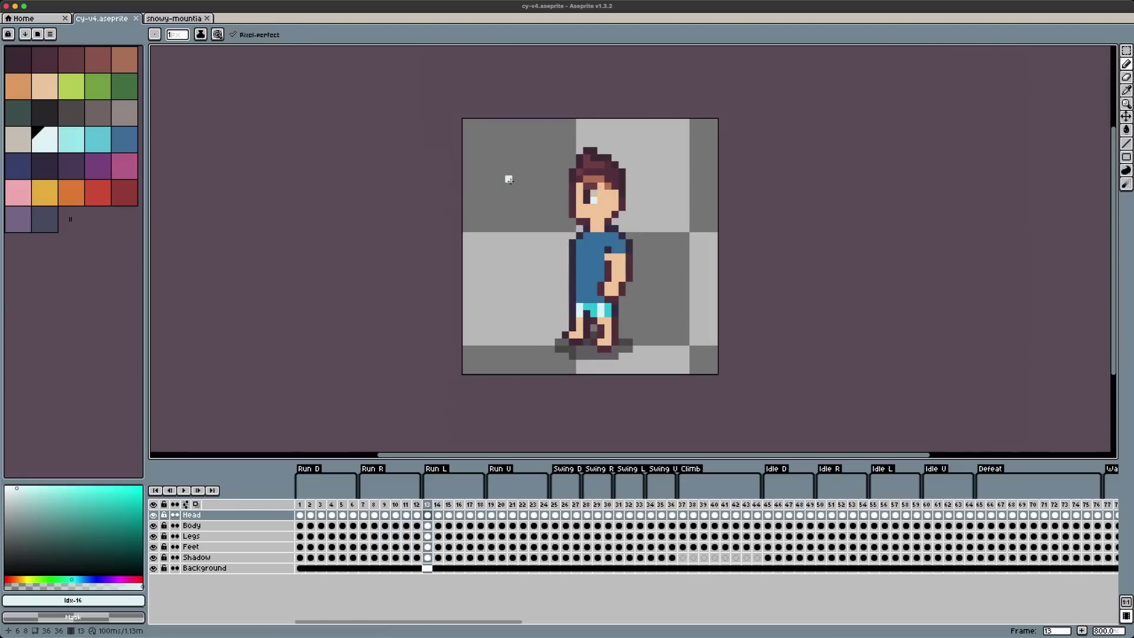
pyautogui.click(177, 18)
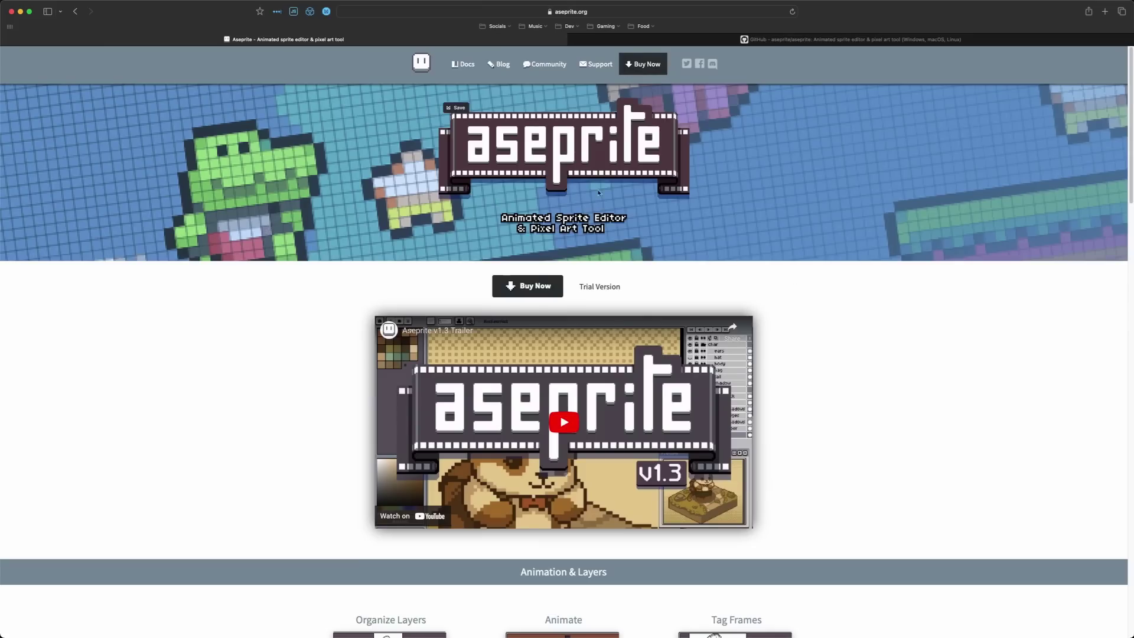
# - Check Aseprite's $19.99 Buy Now pricing, then scroll through the aseprite GitHub repository page
pyautogui.click(525, 291)
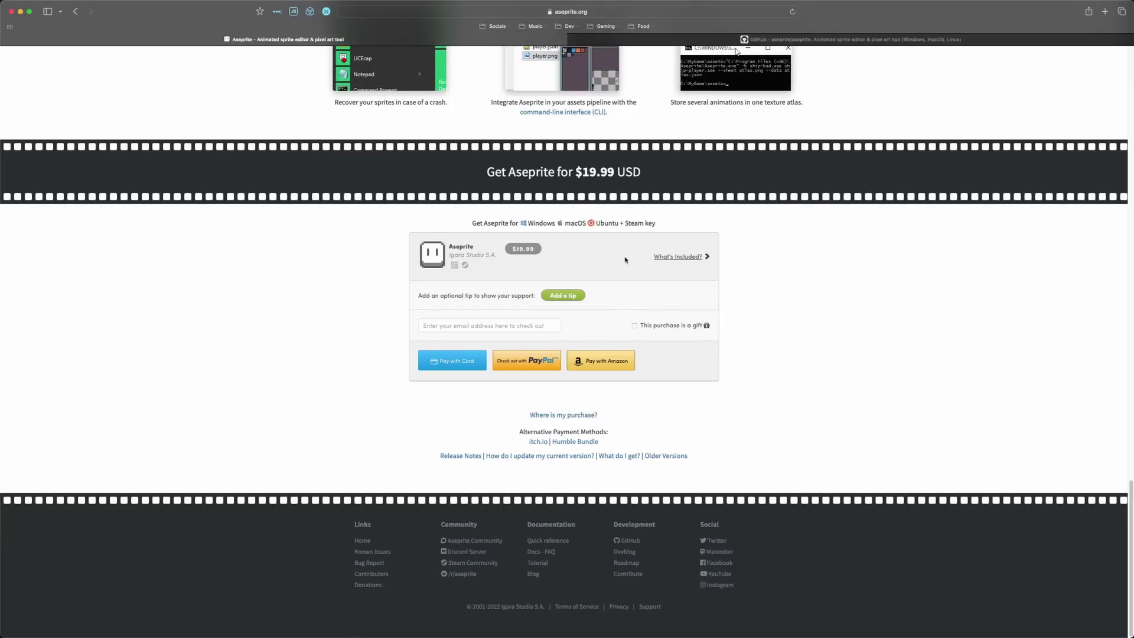
pyautogui.click(887, 40)
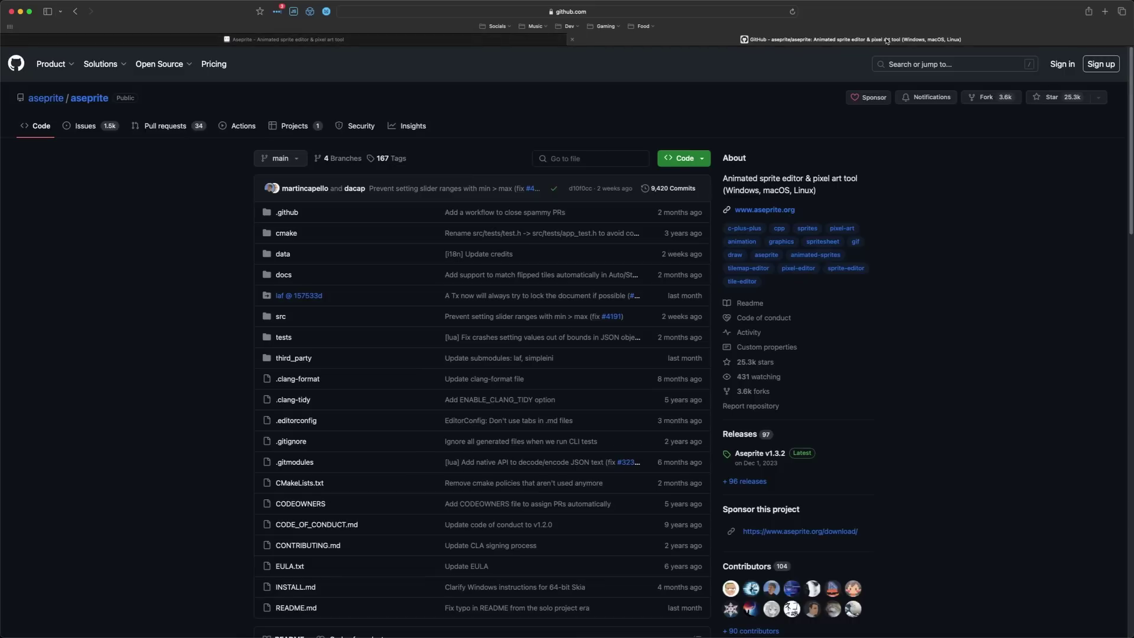
pyautogui.scroll(-10, 901, 359)
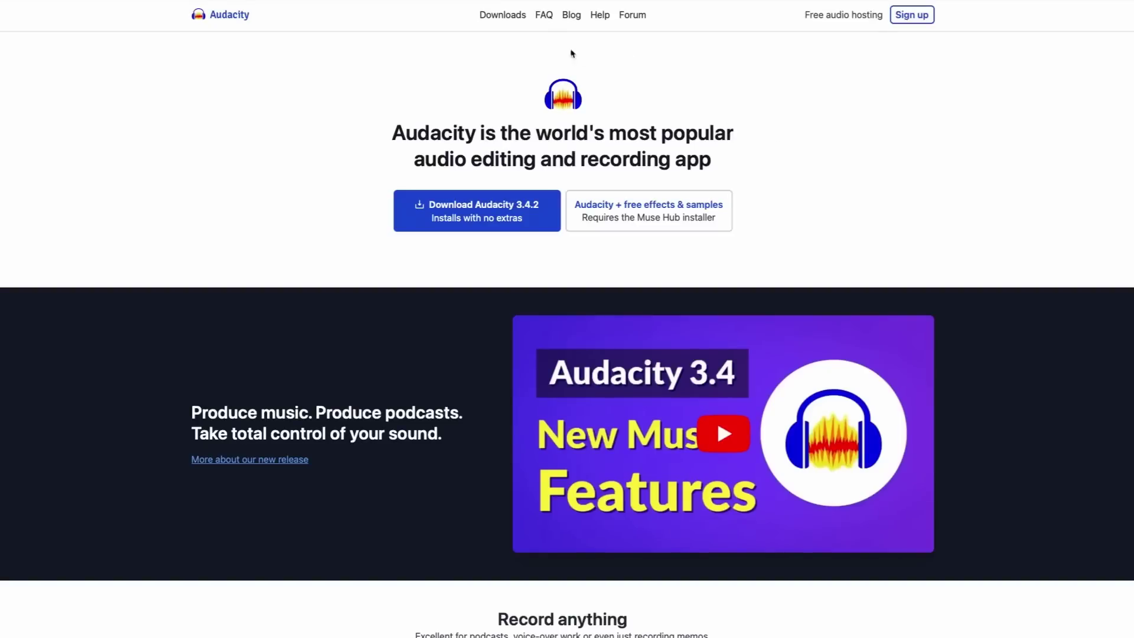
# - Glance at the About Audacity FAQ, then delete the audio before 45.8 seconds and play the rest
pyautogui.click(539, 18)
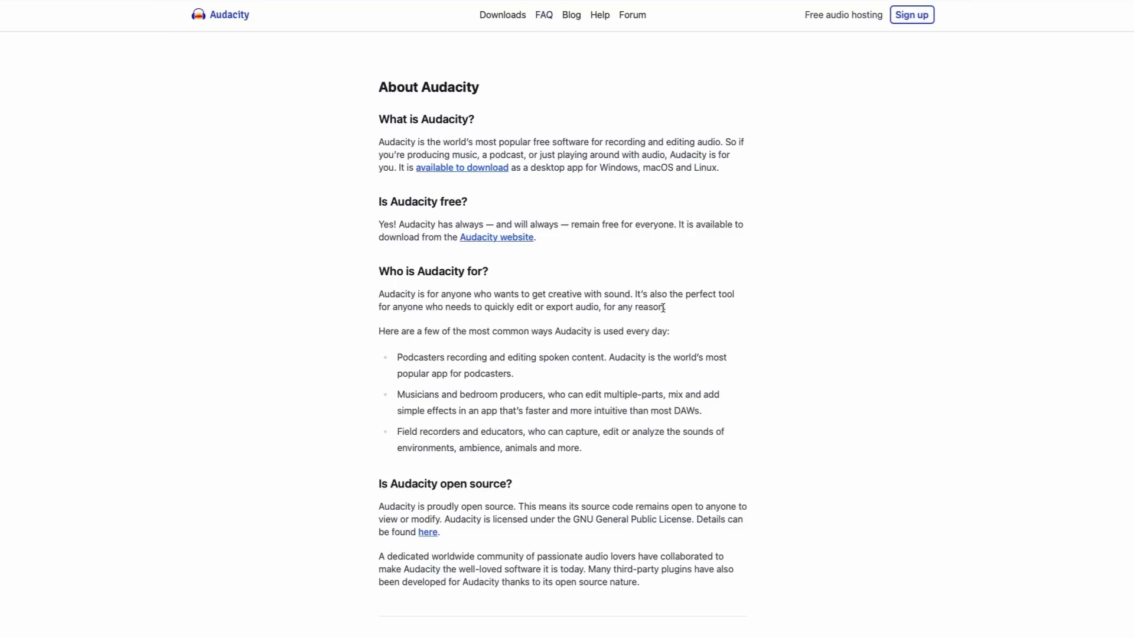
pyautogui.moveTo(663, 307); pyautogui.dragTo(501, 301)
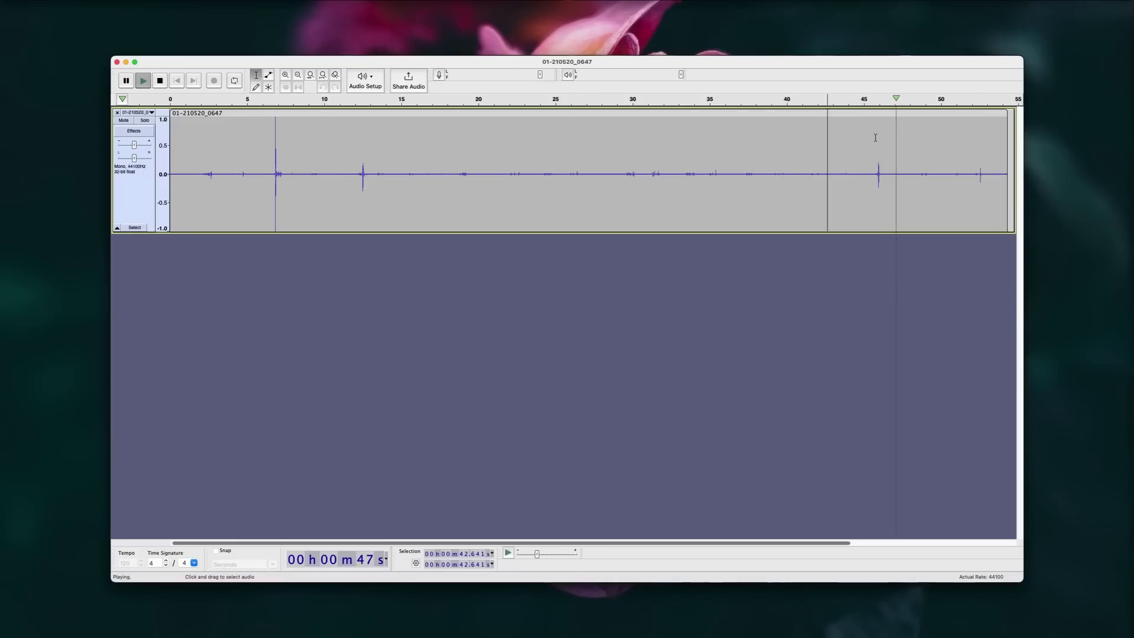
pyautogui.moveTo(876, 133); pyautogui.dragTo(170, 133)
pyautogui.press('Delete')
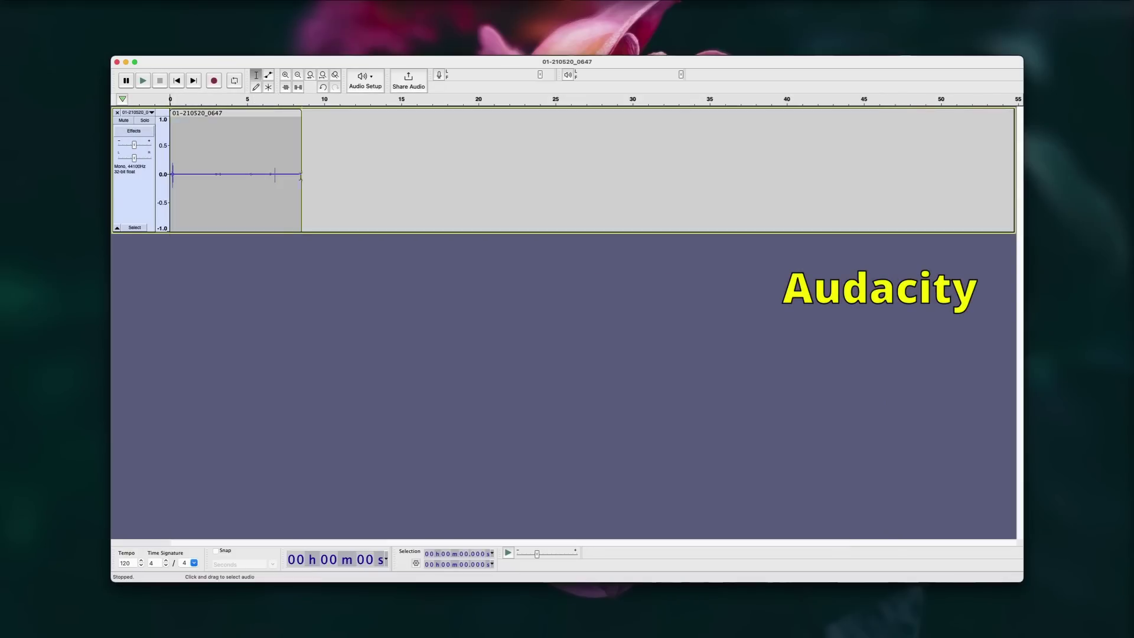
pyautogui.click(174, 120)
pyautogui.press('space')
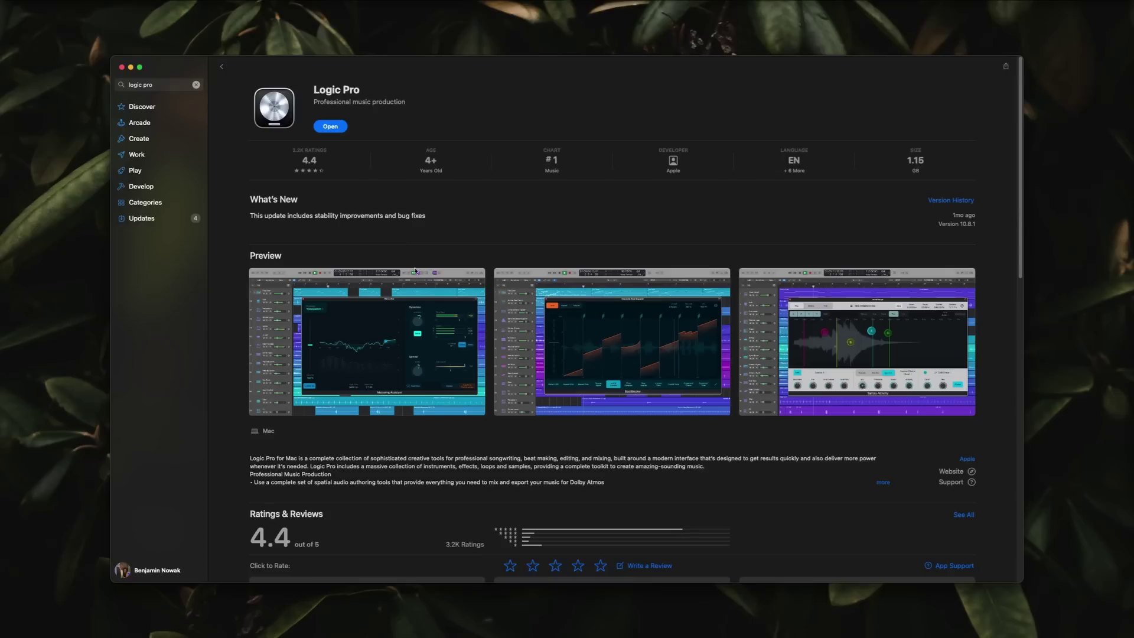
# - Advance the Logic Pro Preview carousel to the next set of screenshots
pyautogui.click(987, 346)
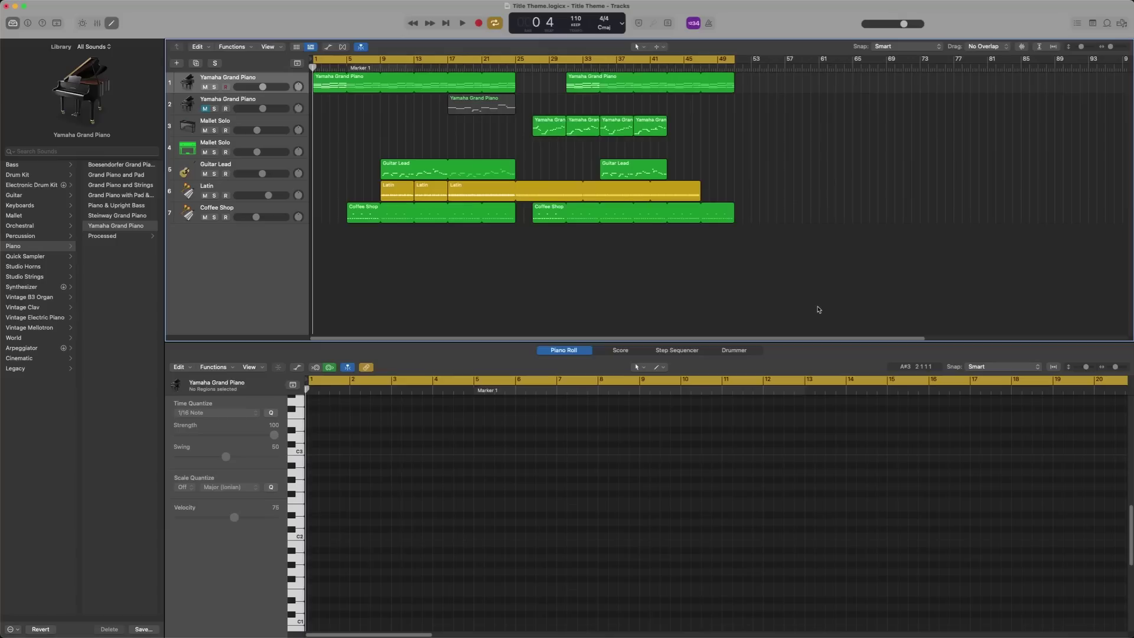
# - Inspect the Yamaha Grand Piano and Guitar Lead notes, the Latin drummer region, and Mallet sounds
pyautogui.click(334, 89)
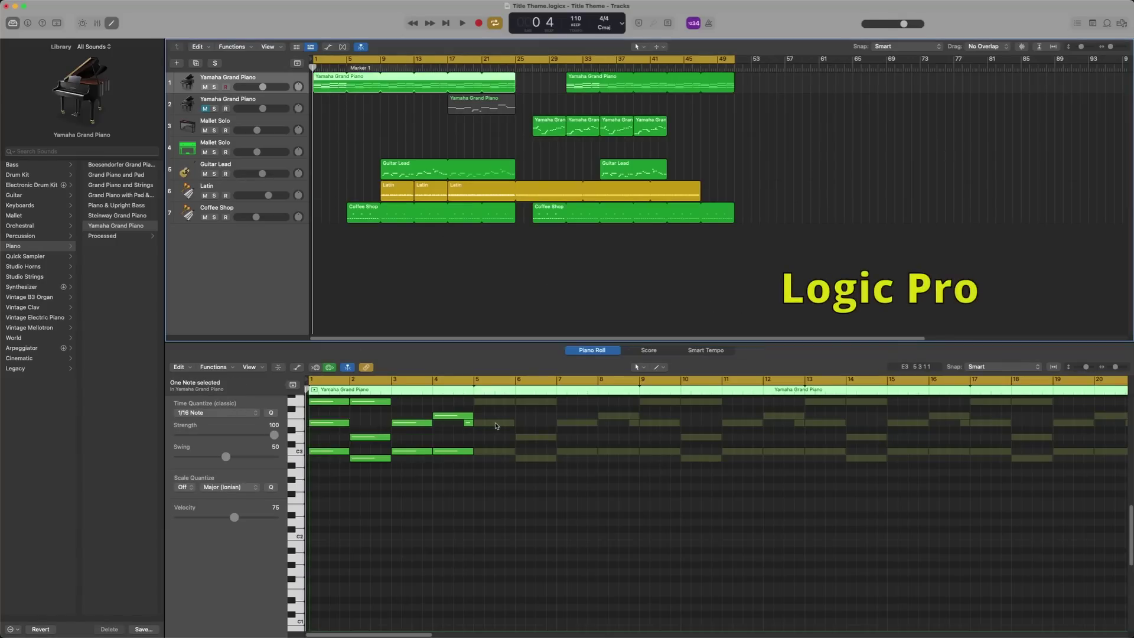
pyautogui.click(428, 163)
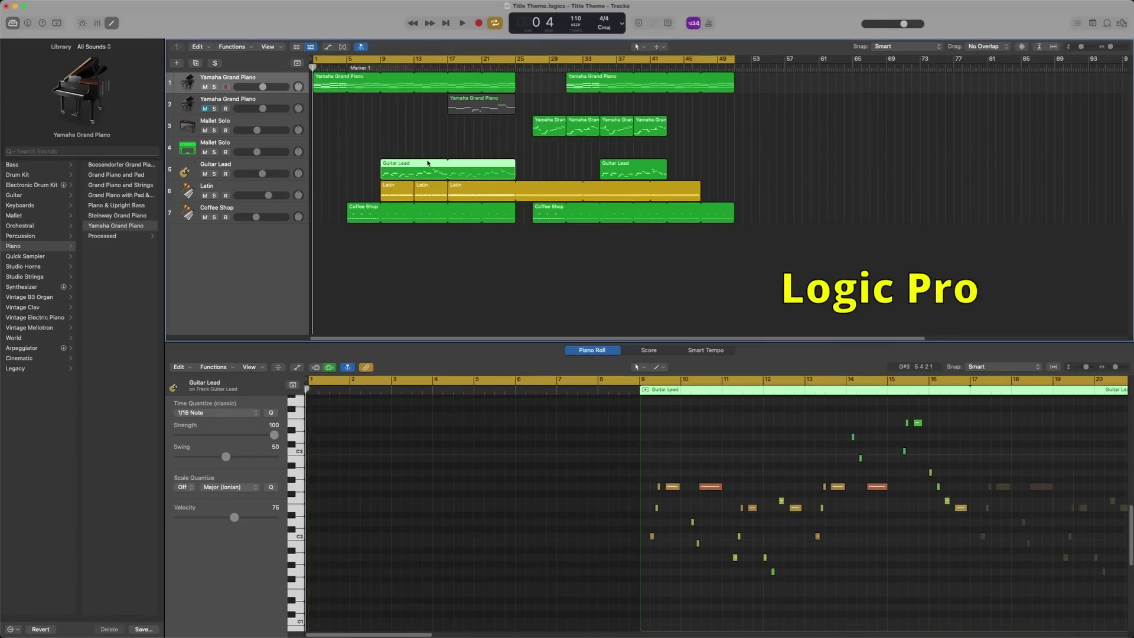
pyautogui.click(403, 192)
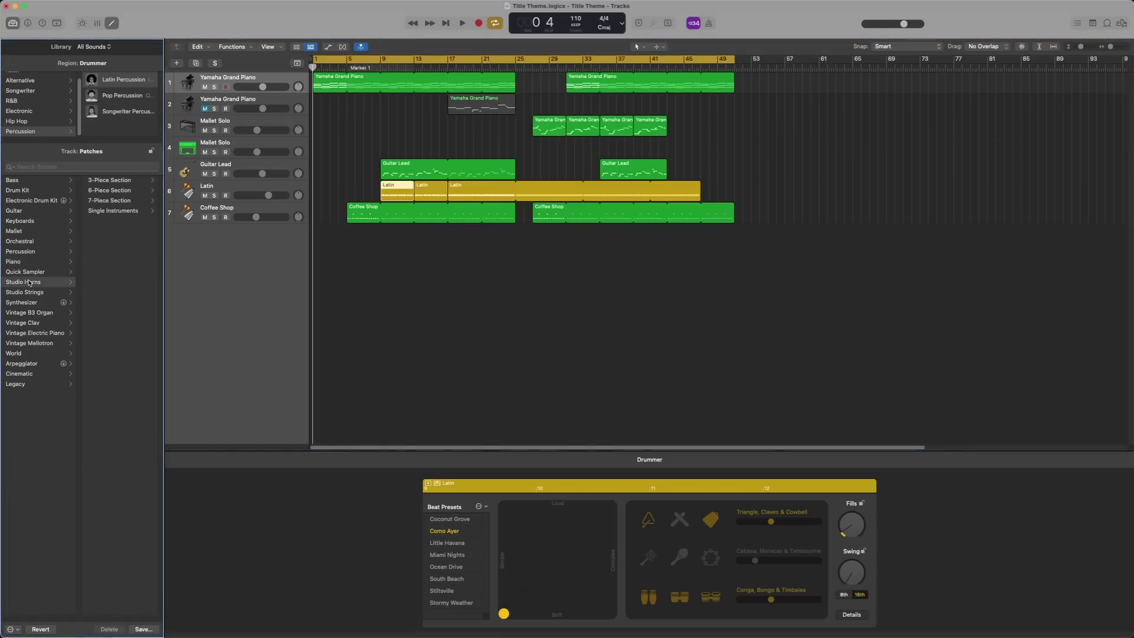
pyautogui.click(27, 232)
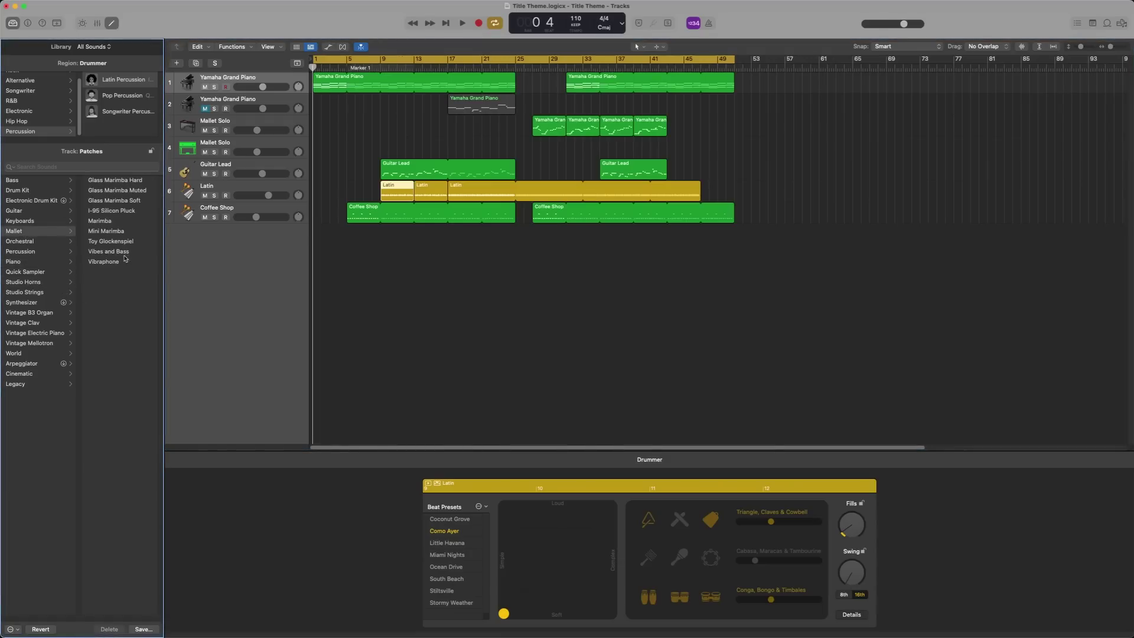